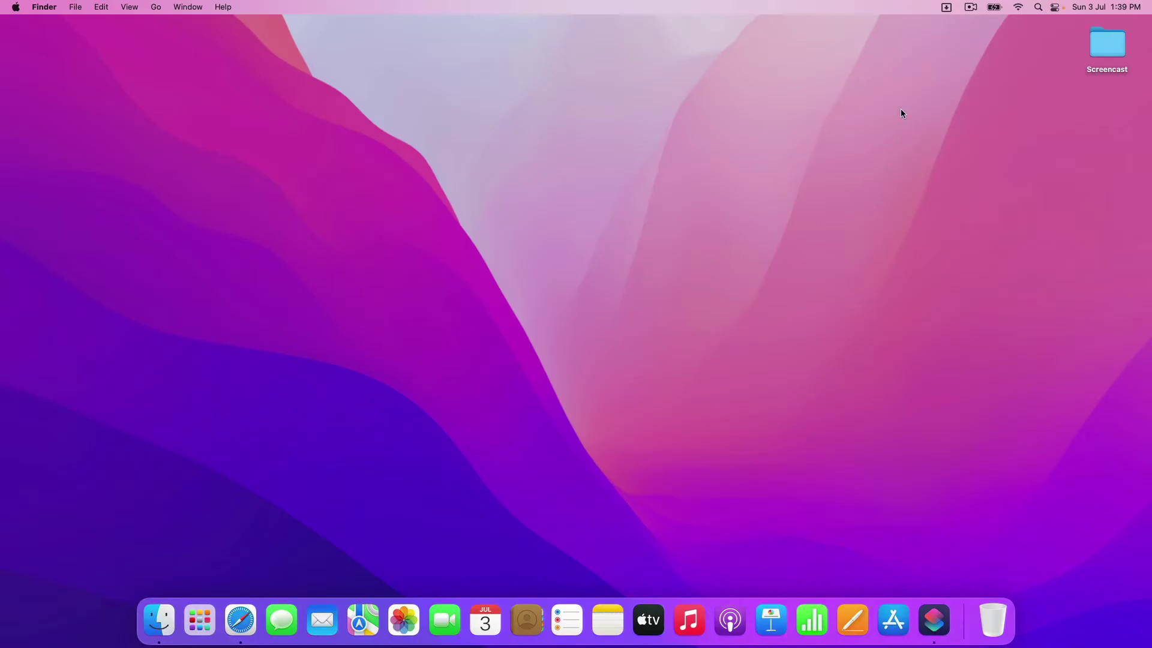
# Step: Open Dropzone's grid of folders and actions from its menu-bar icon
pyautogui.click(946, 7)
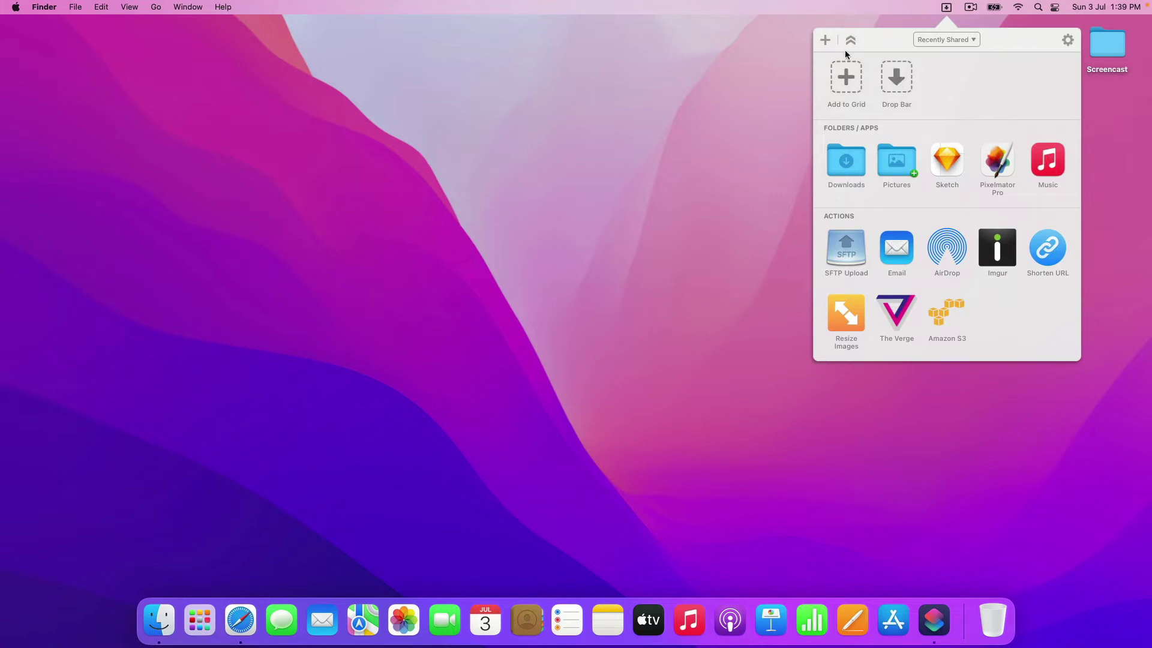
# Step: Drop the Orion Belt image from Safari onto Dropzone's Drop Bar
pyautogui.click(240, 615)
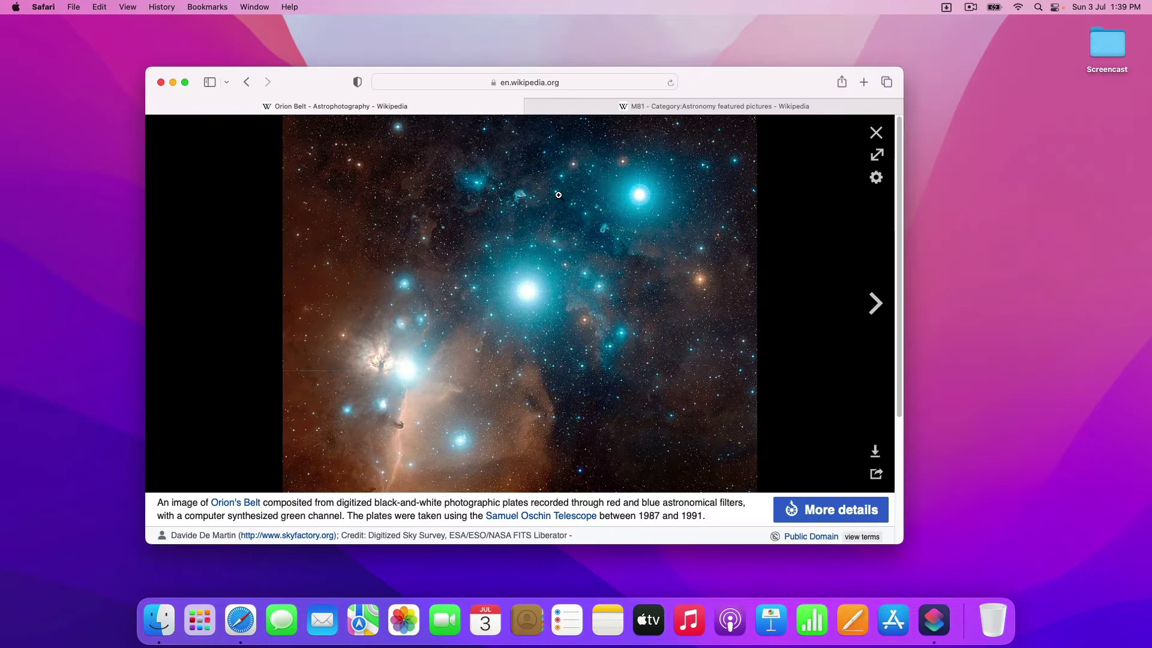
pyautogui.moveTo(416, 301); pyautogui.dragTo(902, 79)
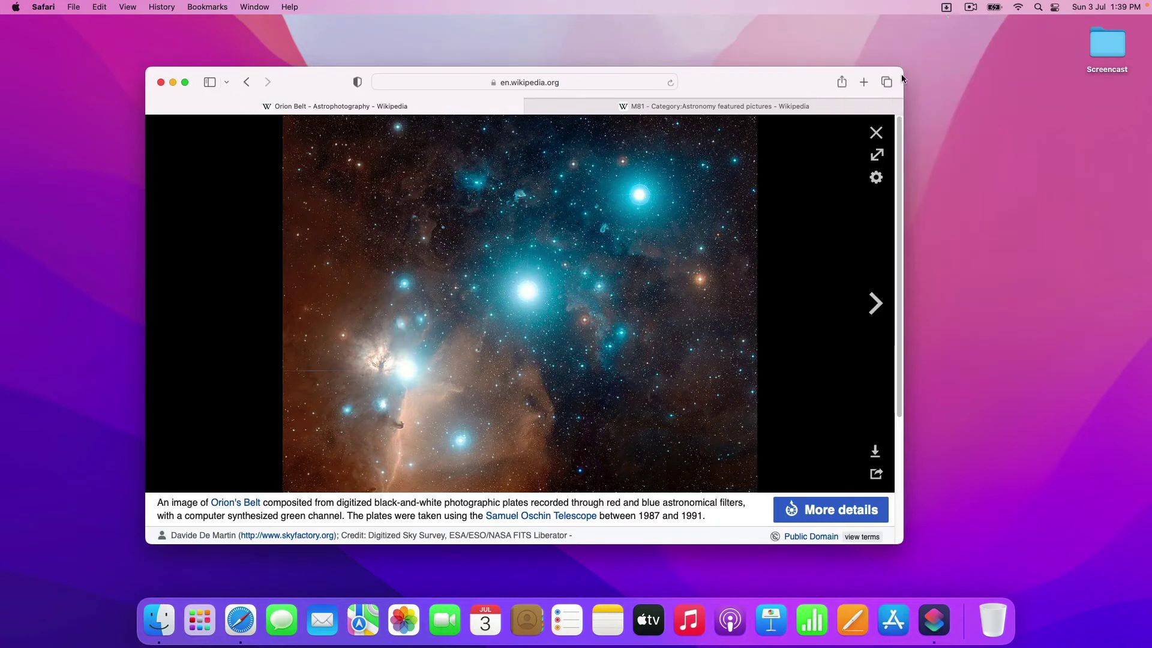
pyautogui.click(946, 7)
# Step: Add the M81 image to the Drop Bar as well, then hide Safari
pyautogui.press('Right')
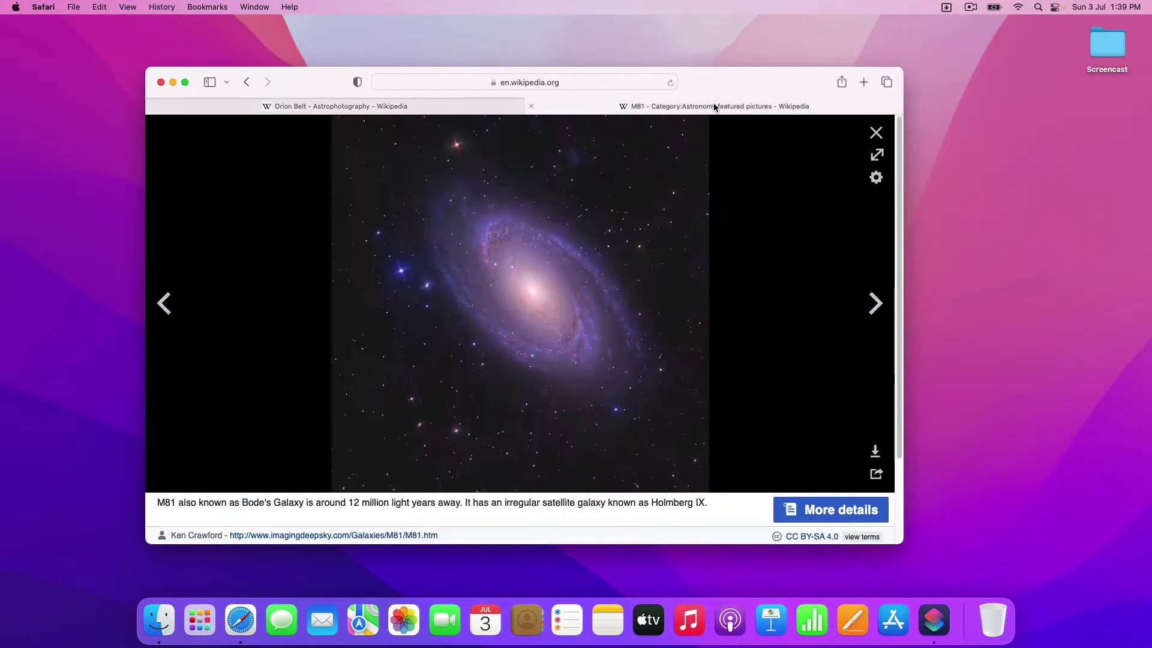
pyautogui.moveTo(457, 295); pyautogui.dragTo(896, 75)
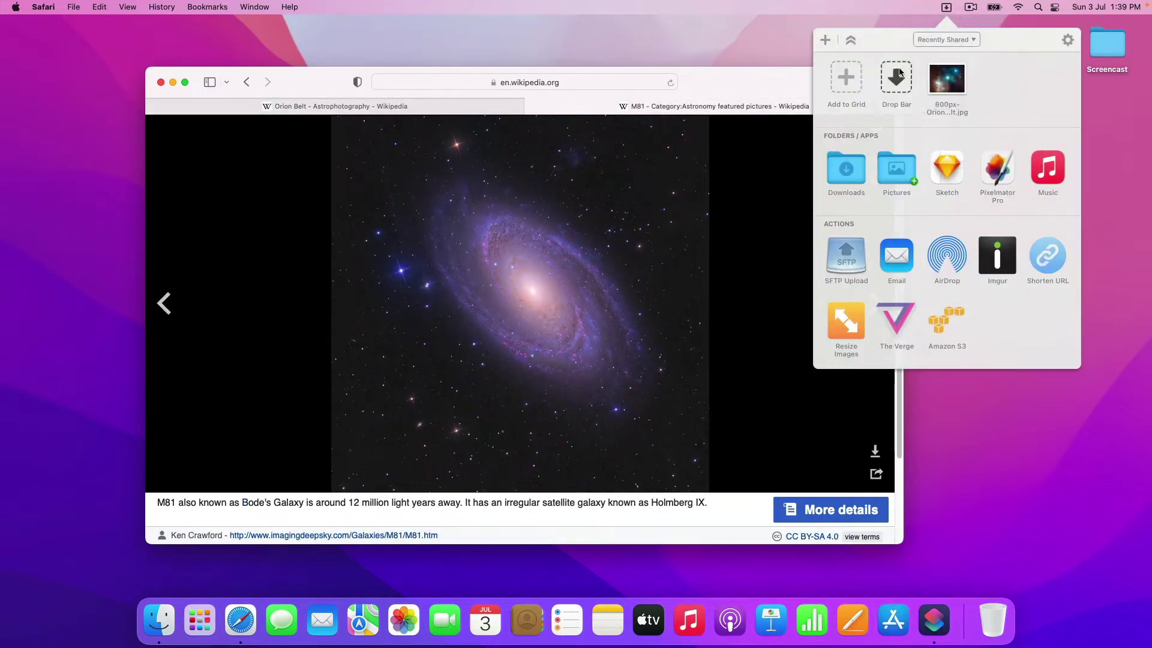
pyautogui.click(946, 7)
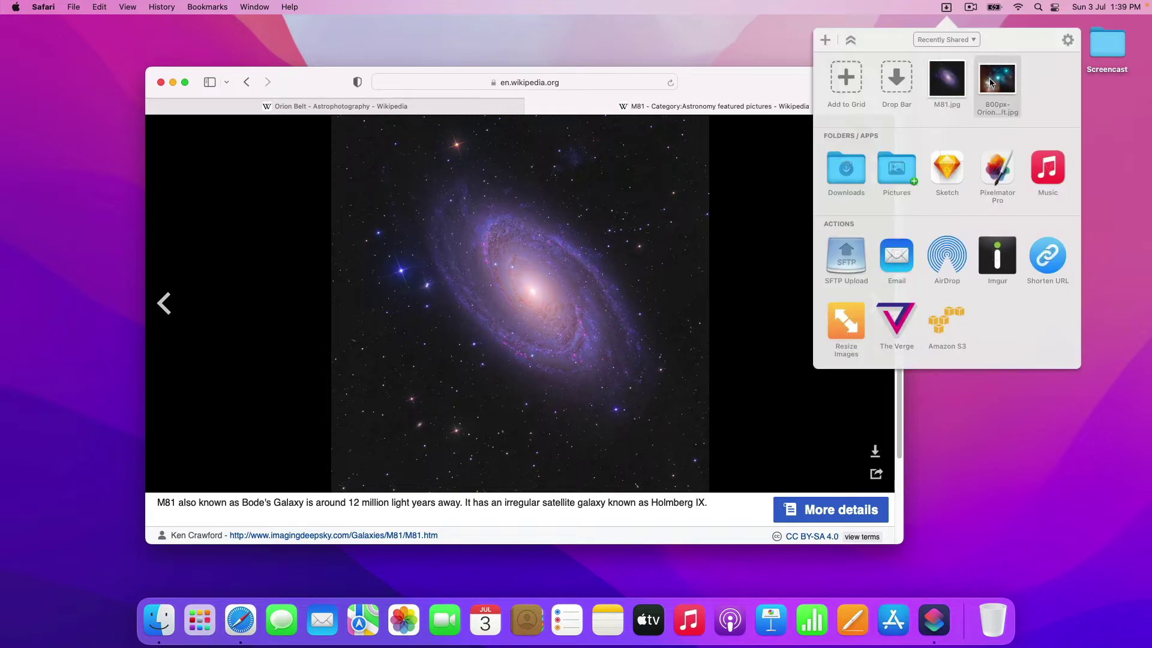
pyautogui.click(548, 259)
pyautogui.press('super+h')
pyautogui.click(948, 6)
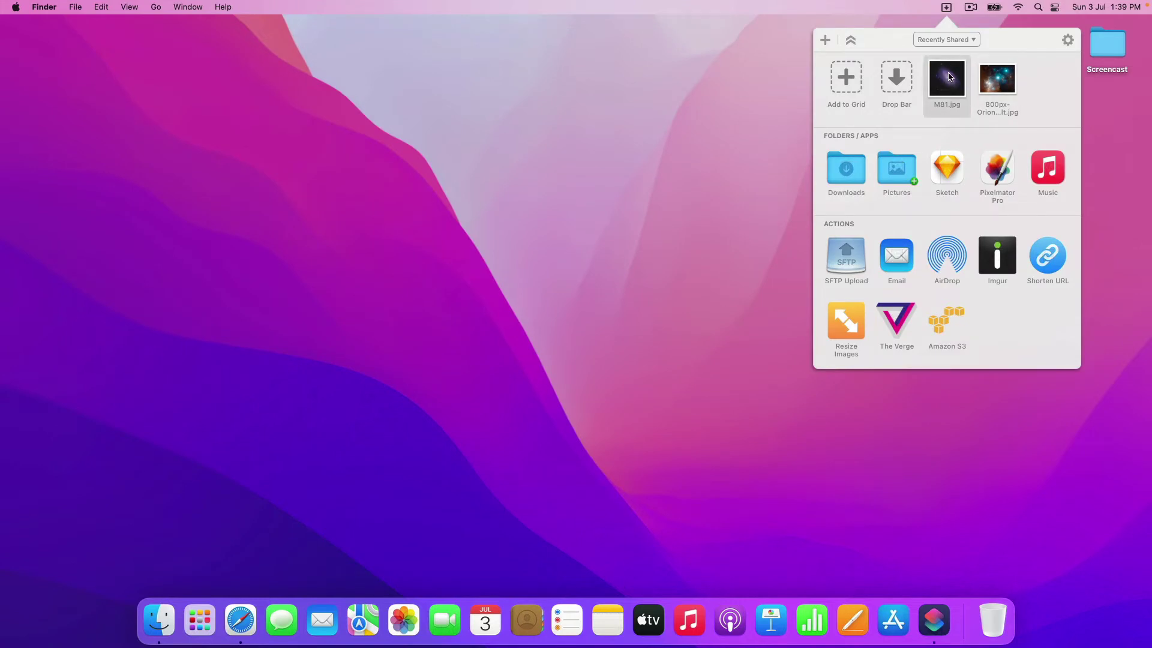
# Step: Drag M81.jpg from the Drop Bar into the Screencast desktop folder
pyautogui.moveTo(948, 78); pyautogui.dragTo(1024, 268)
pyautogui.moveTo(942, 84); pyautogui.dragTo(1108, 46)
pyautogui.click(946, 7)
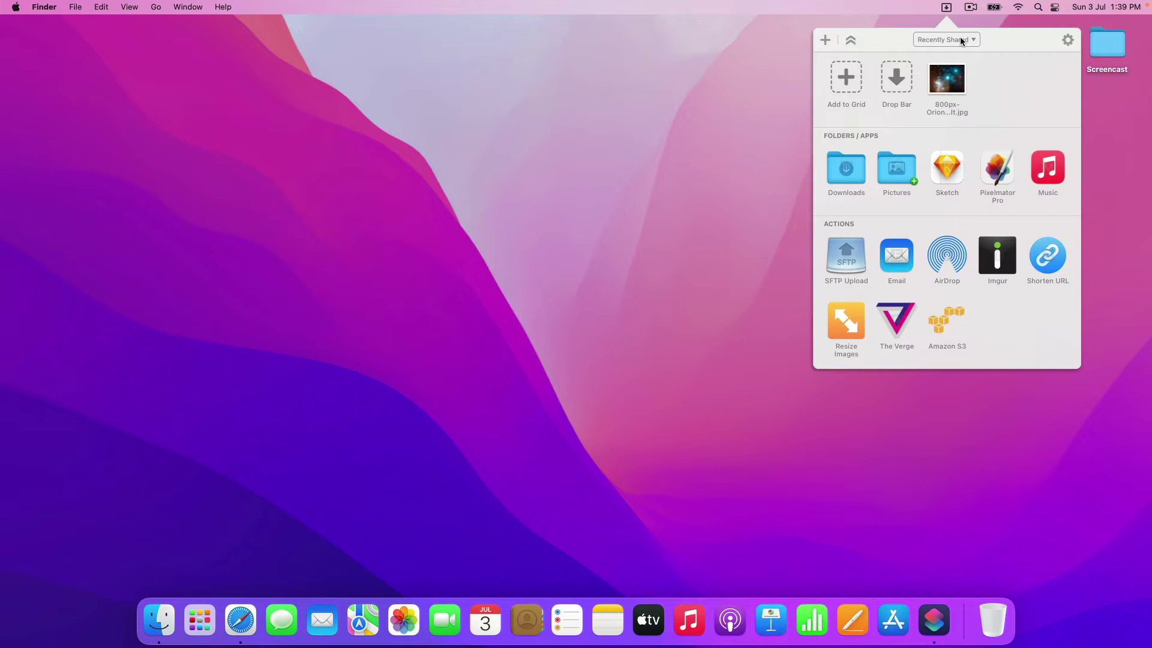
pyautogui.moveTo(946, 77); pyautogui.dragTo(1109, 45)
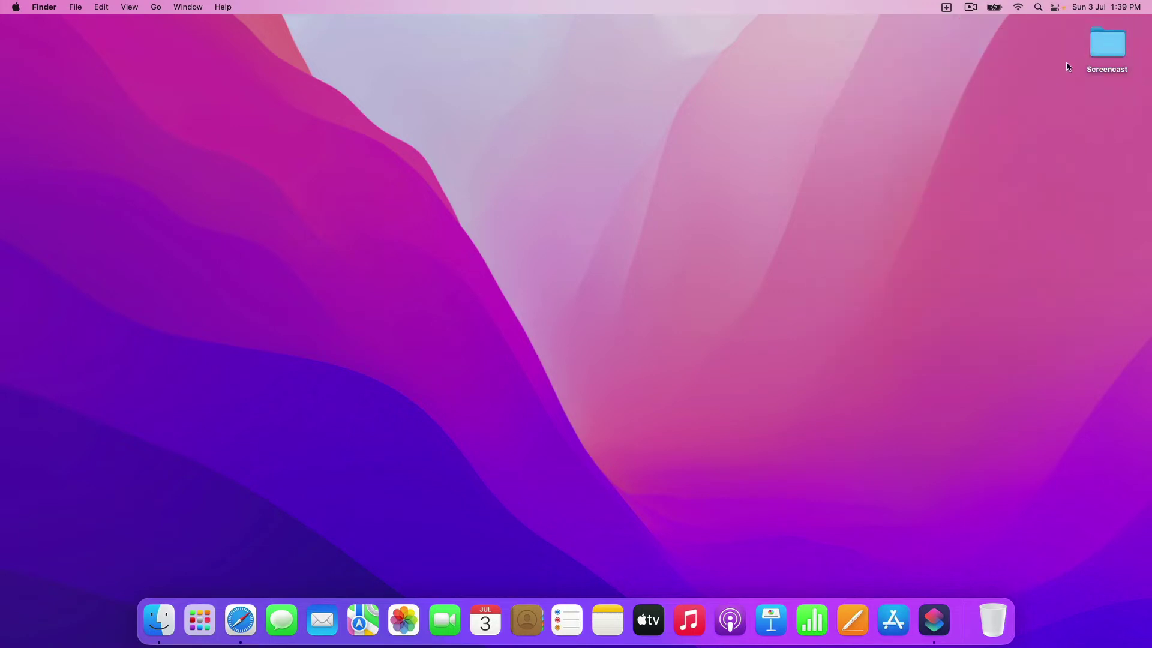
# Step: Check that Dropzone's Drop Bar is empty, then close its panel
pyautogui.click(946, 7)
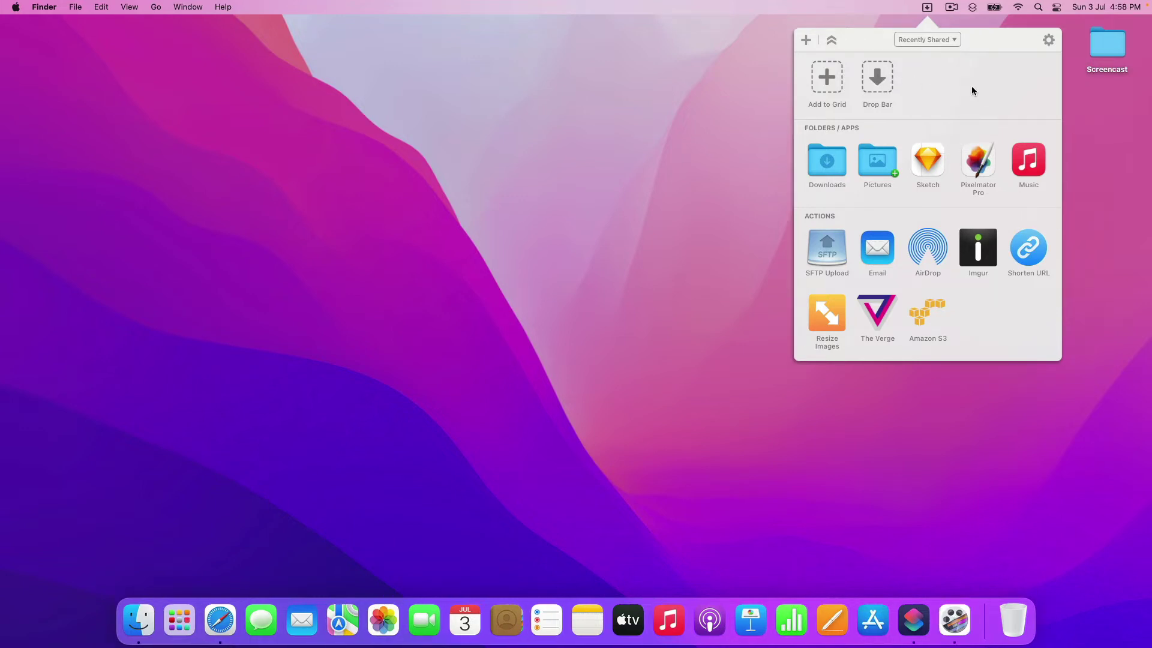
pyautogui.press('Escape')
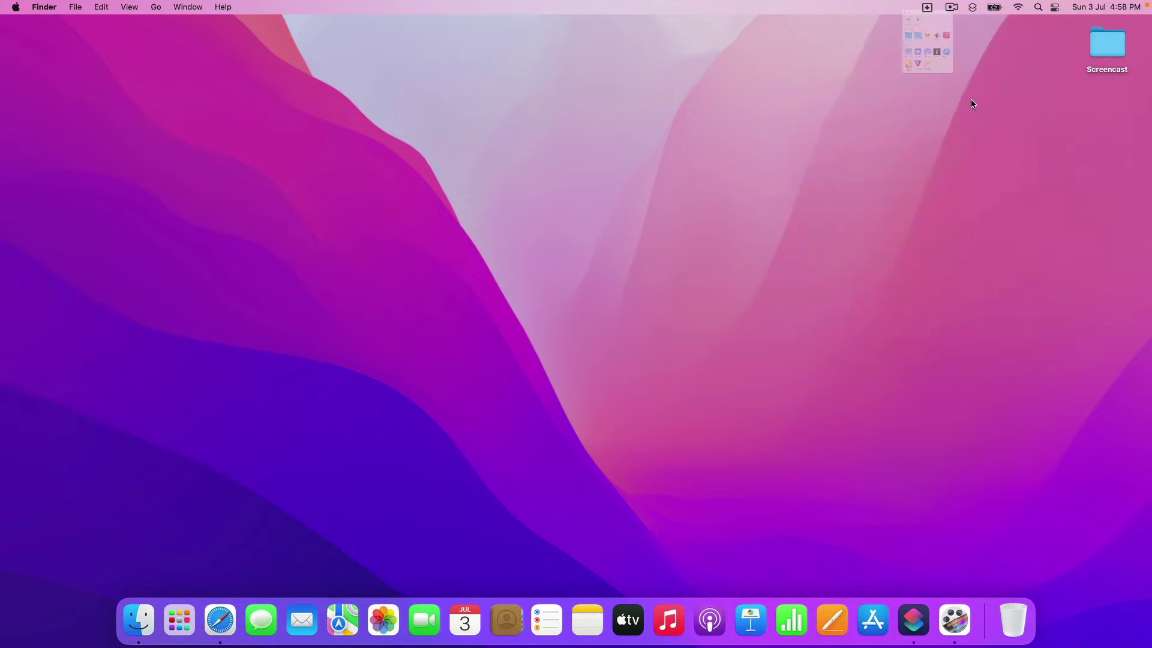
# Step: Launch the Shortcuts app from the Dock
pyautogui.click(912, 618)
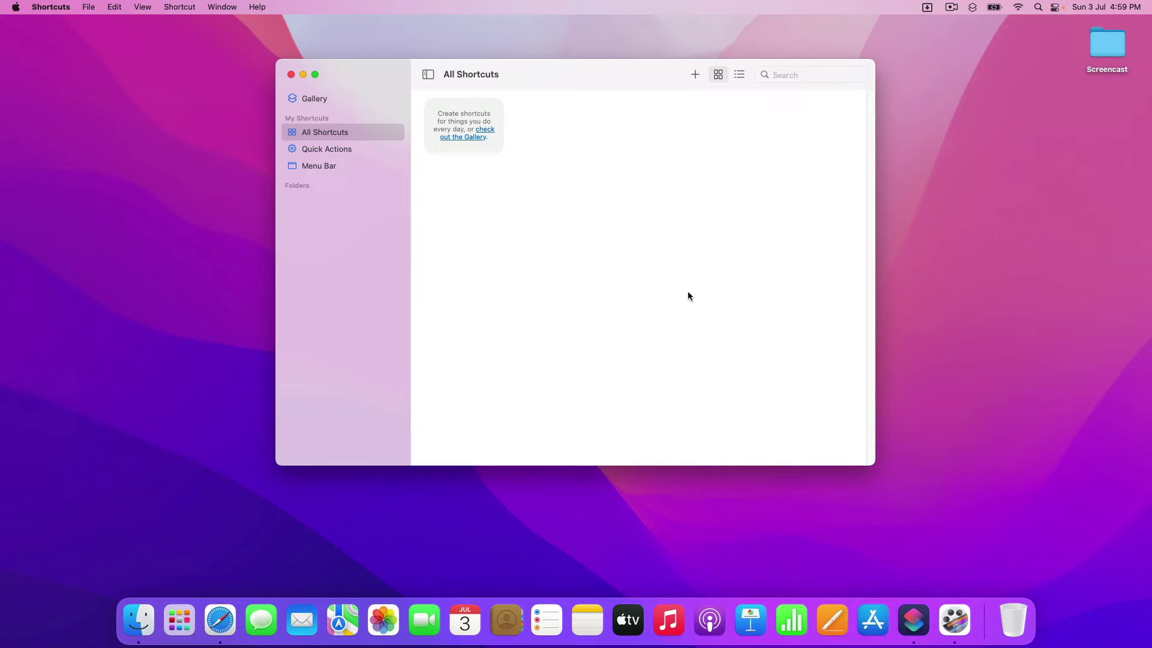
# Step: Create a new full-screen shortcut and add a Take Screenshot action found by searching 'take'
pyautogui.click(696, 75)
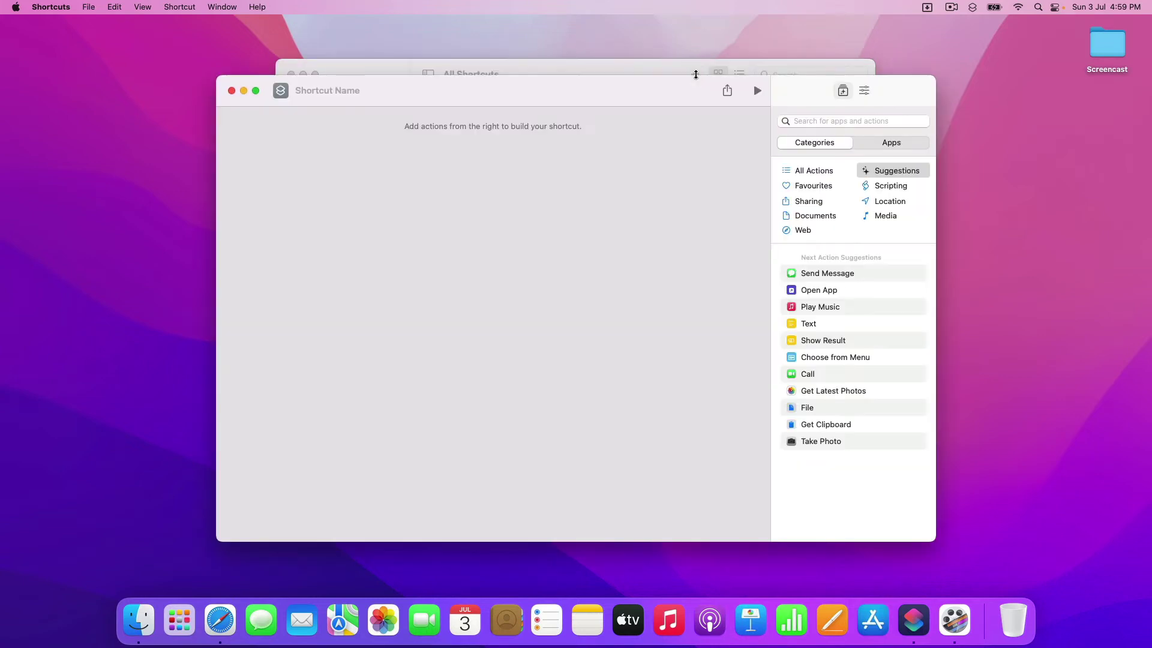
pyautogui.press('ctrl+super+f')
pyautogui.click(902, 61)
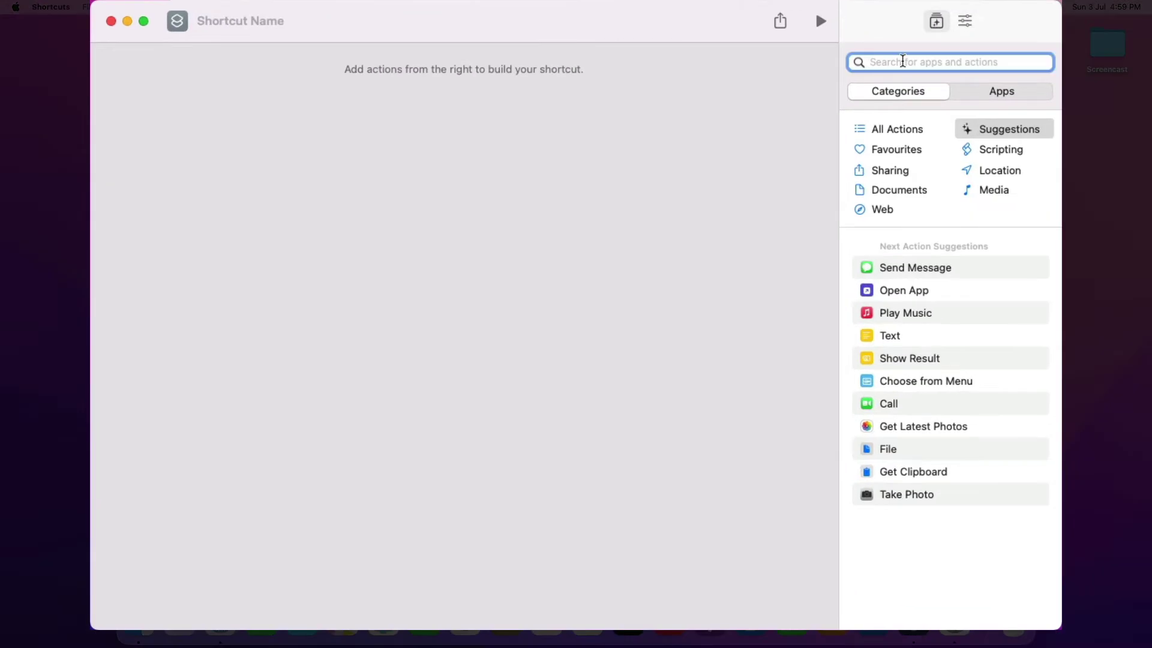
pyautogui.write('take')
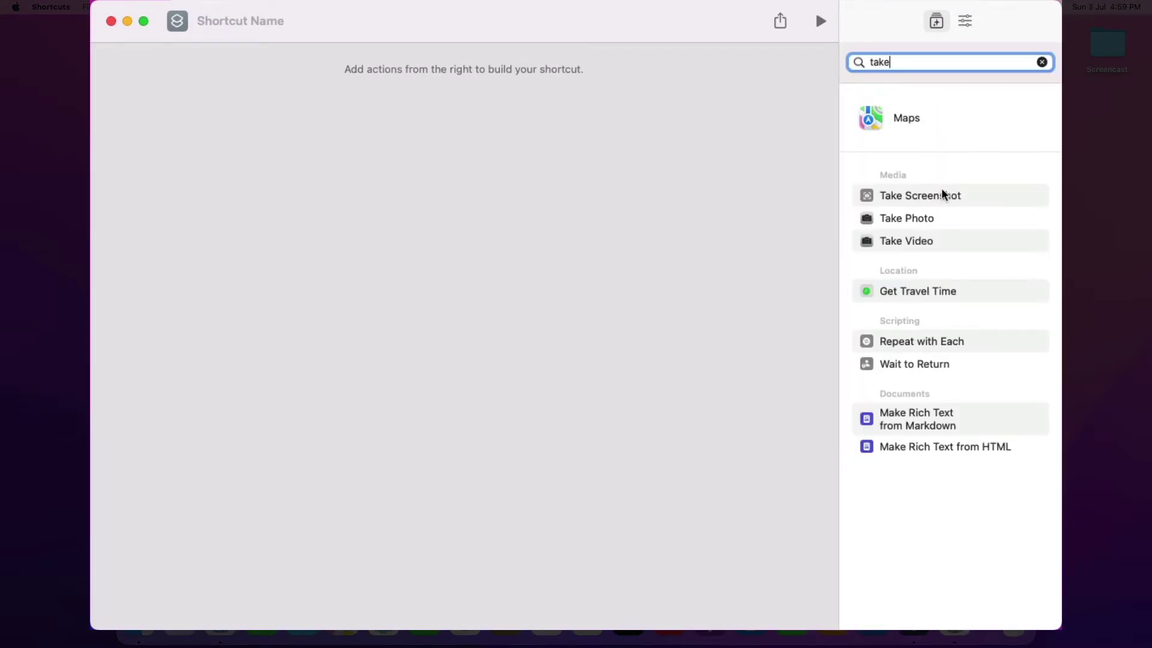
pyautogui.moveTo(885, 198); pyautogui.dragTo(306, 150)
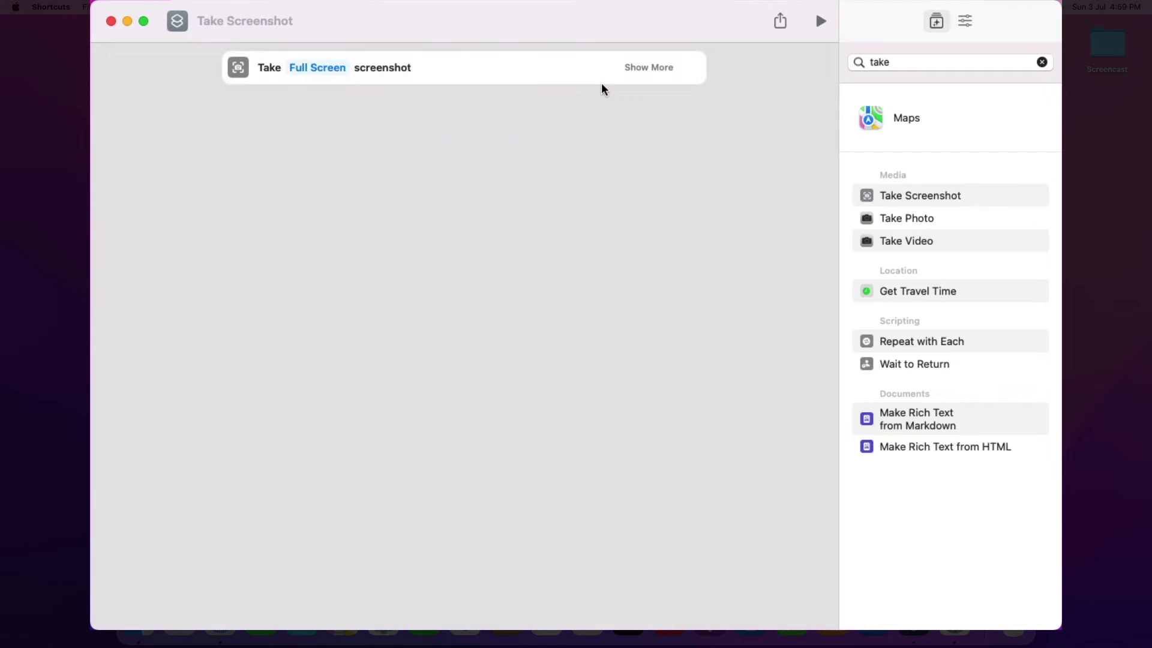
# Step: Make the screenshot Interactive with its Selection set to Custom
pyautogui.click(638, 70)
pyautogui.click(312, 67)
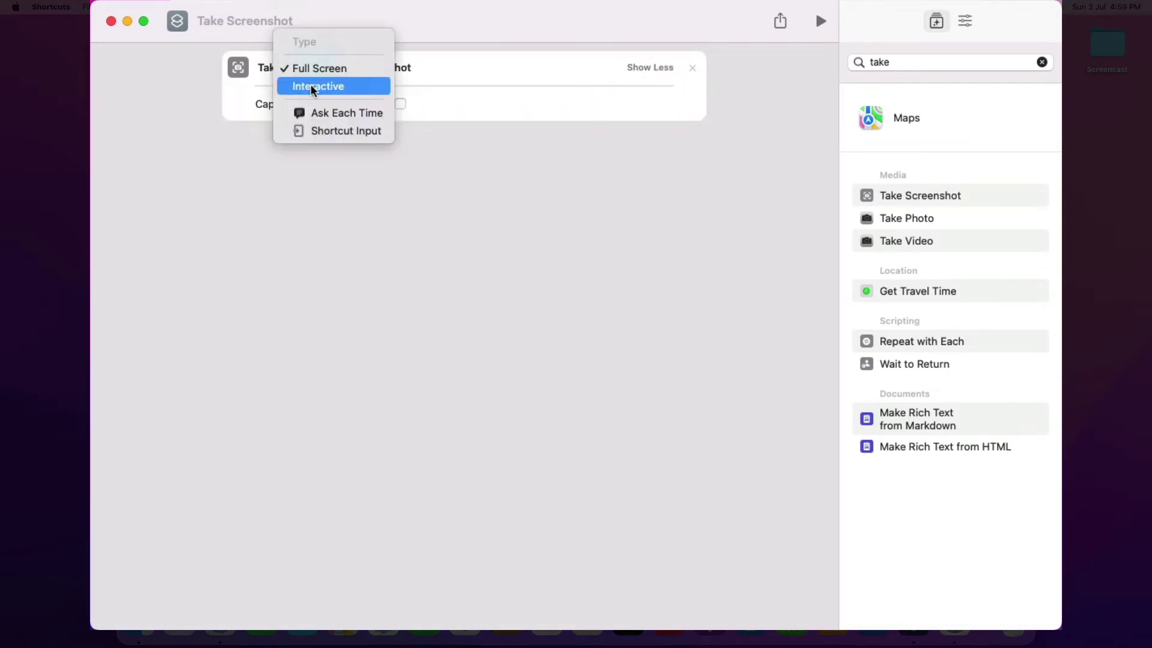
pyautogui.click(312, 86)
pyautogui.click(358, 105)
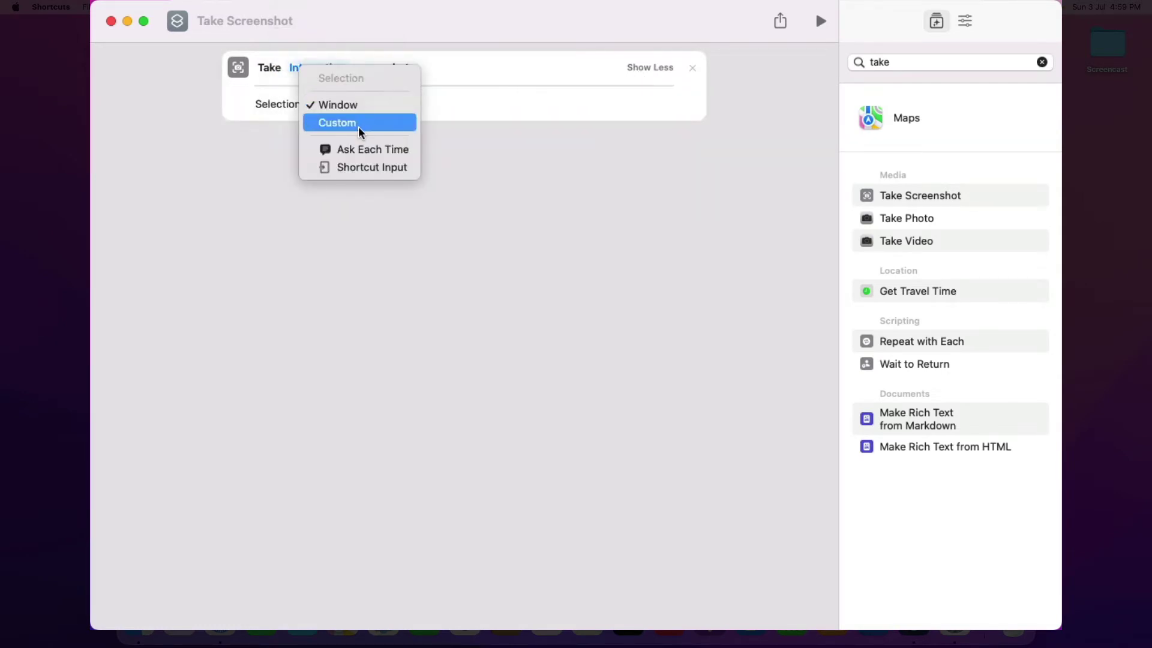
pyautogui.click(377, 122)
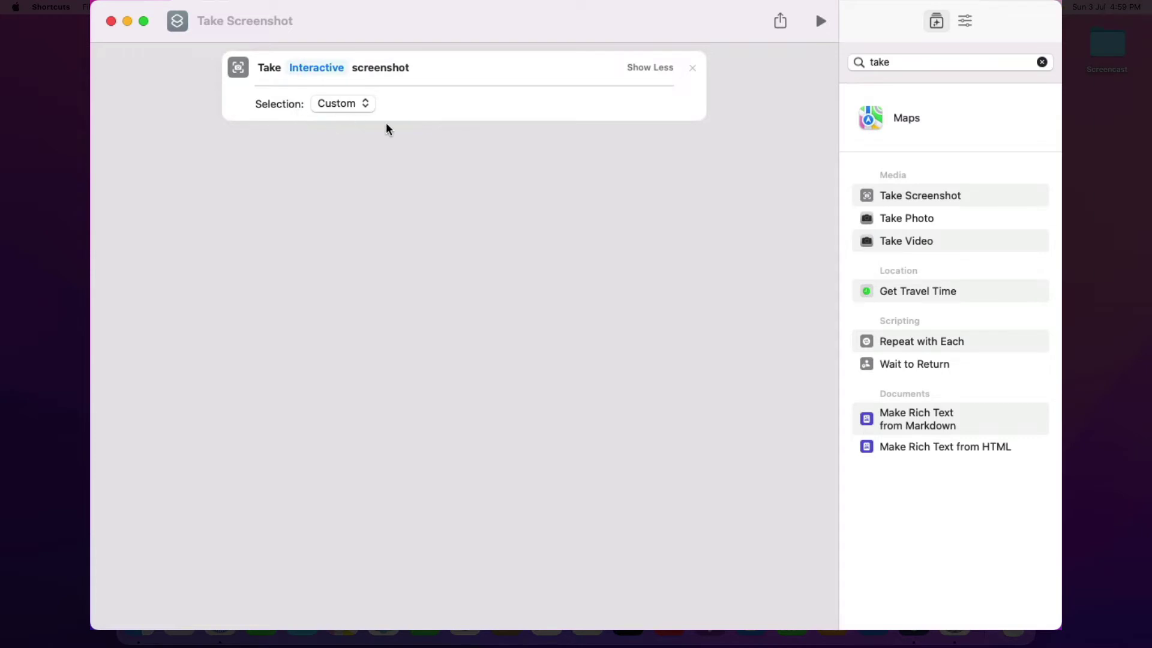
# Step: Search the action library for 'save'
pyautogui.click(847, 63)
pyautogui.doubleClick(848, 63)
pyautogui.write('save')
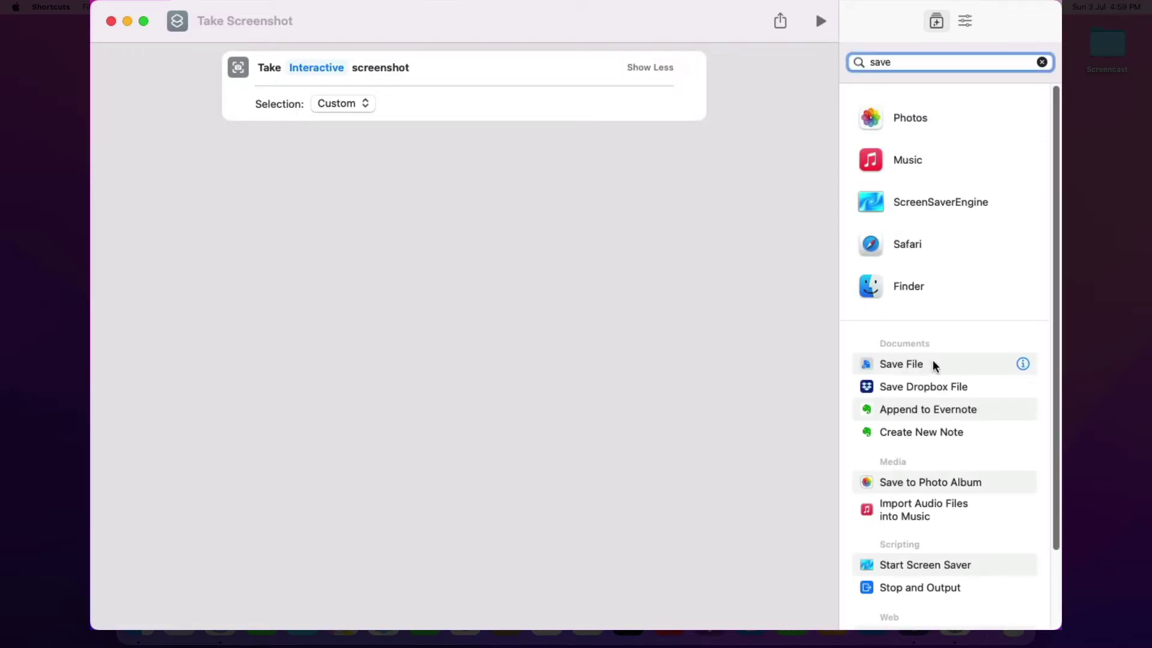
# Step: Add a Save File action saving to the Screenshots folder without asking, then search 'Dropzon'
pyautogui.moveTo(934, 365); pyautogui.dragTo(516, 273)
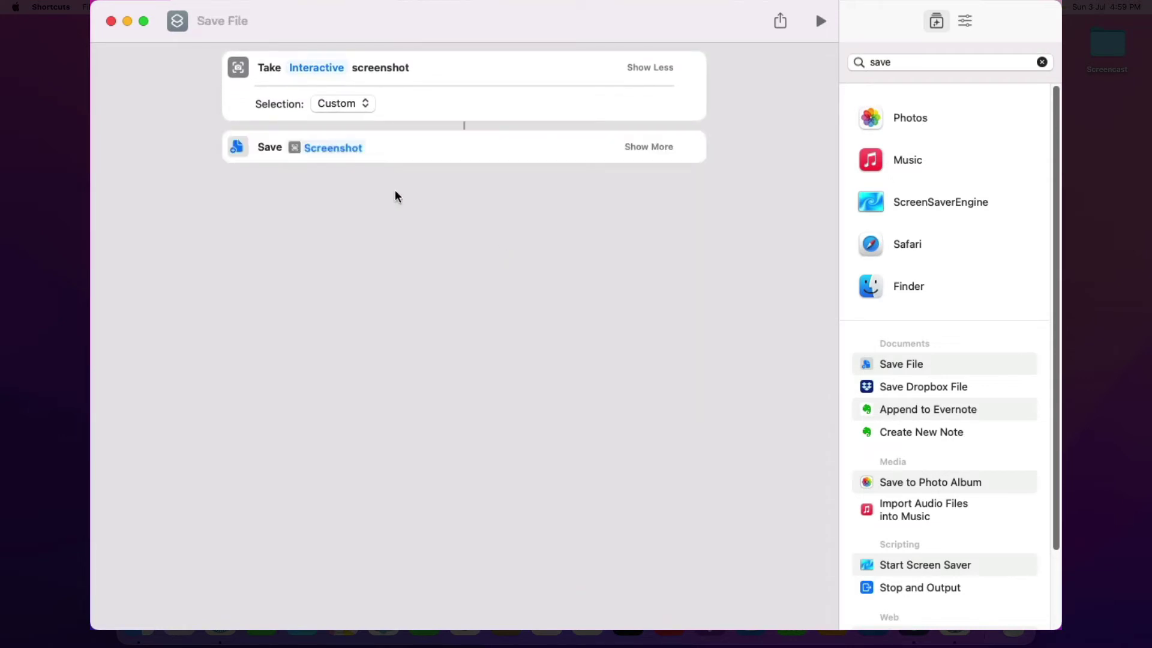
pyautogui.click(659, 147)
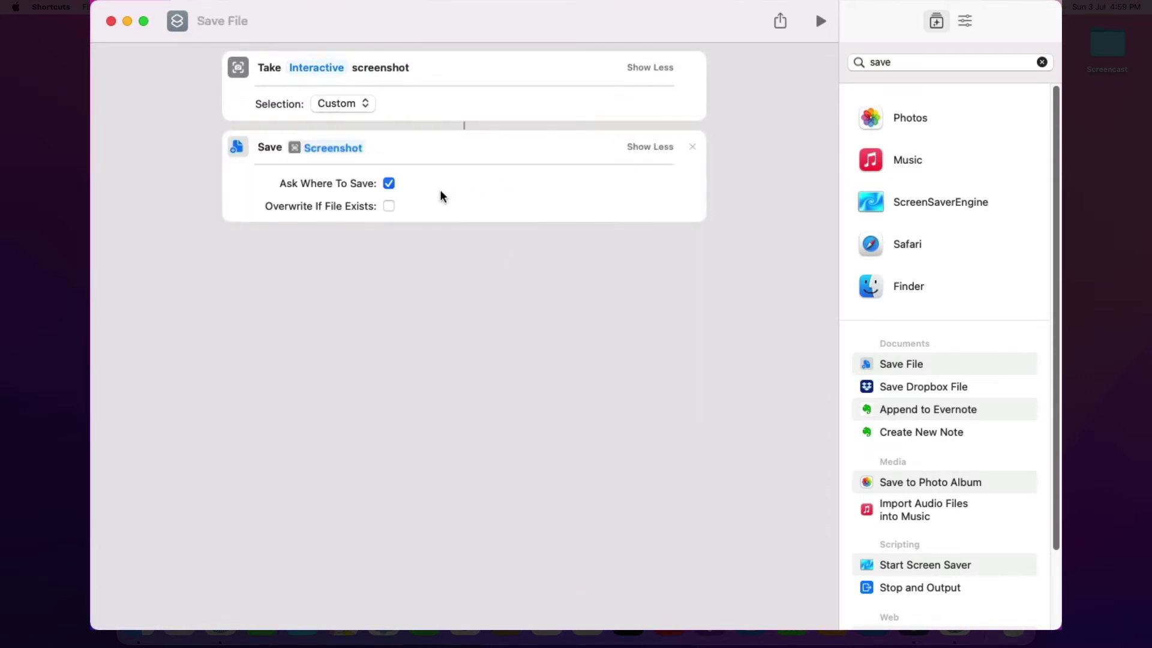
pyautogui.click(389, 183)
pyautogui.click(412, 147)
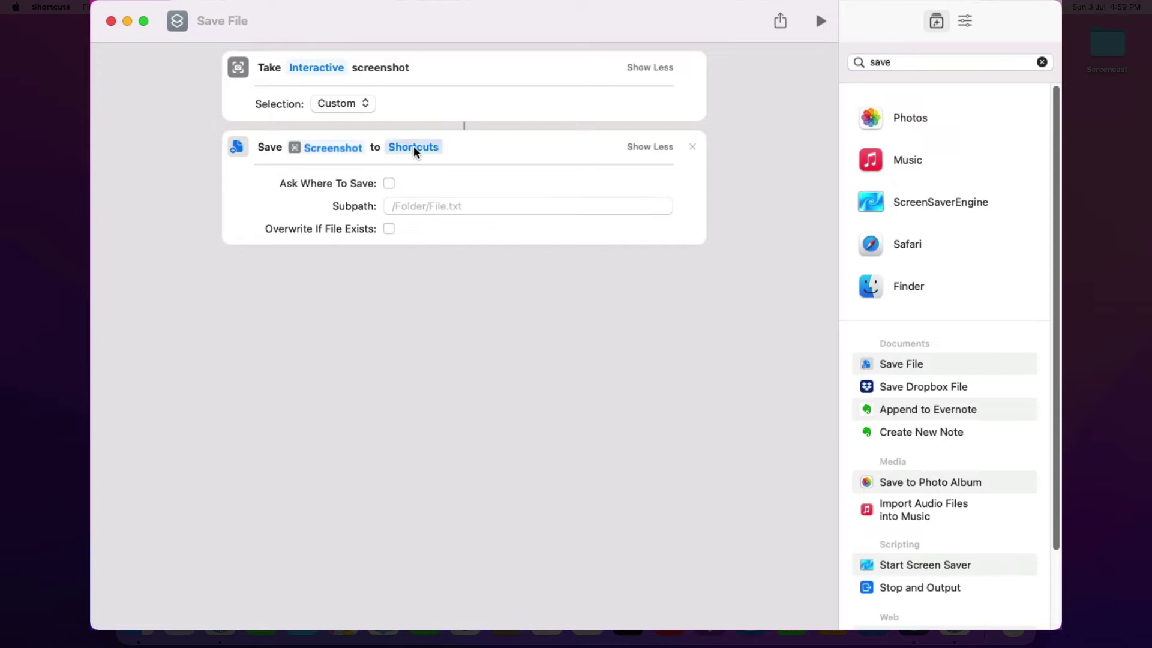
pyautogui.click(418, 176)
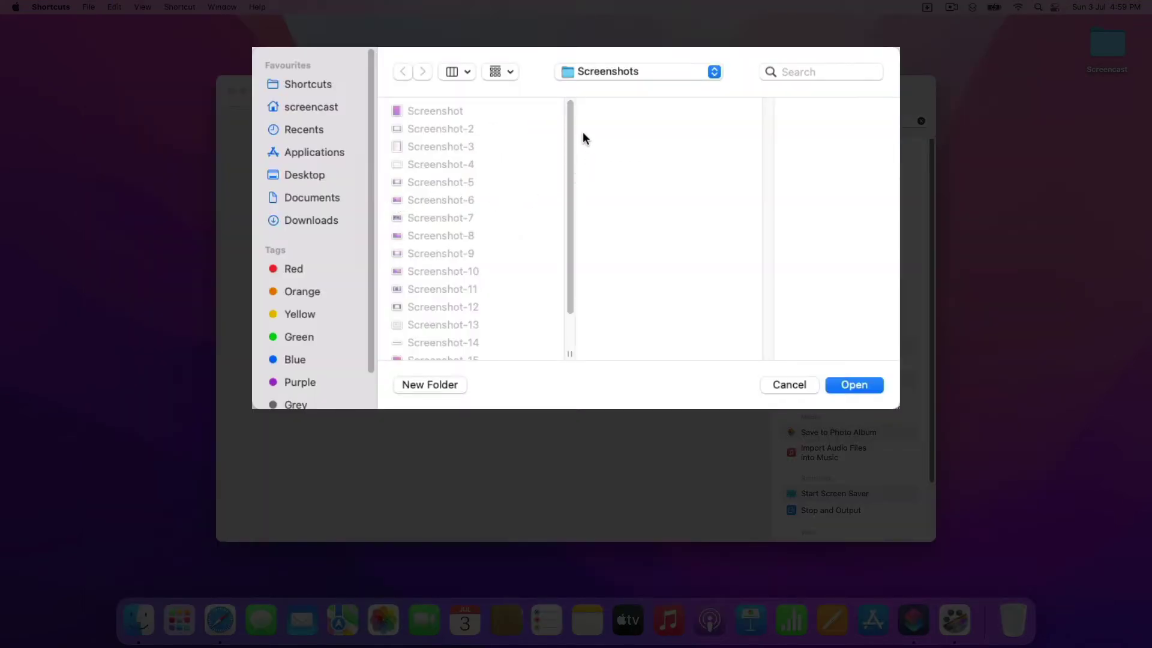
pyautogui.click(868, 381)
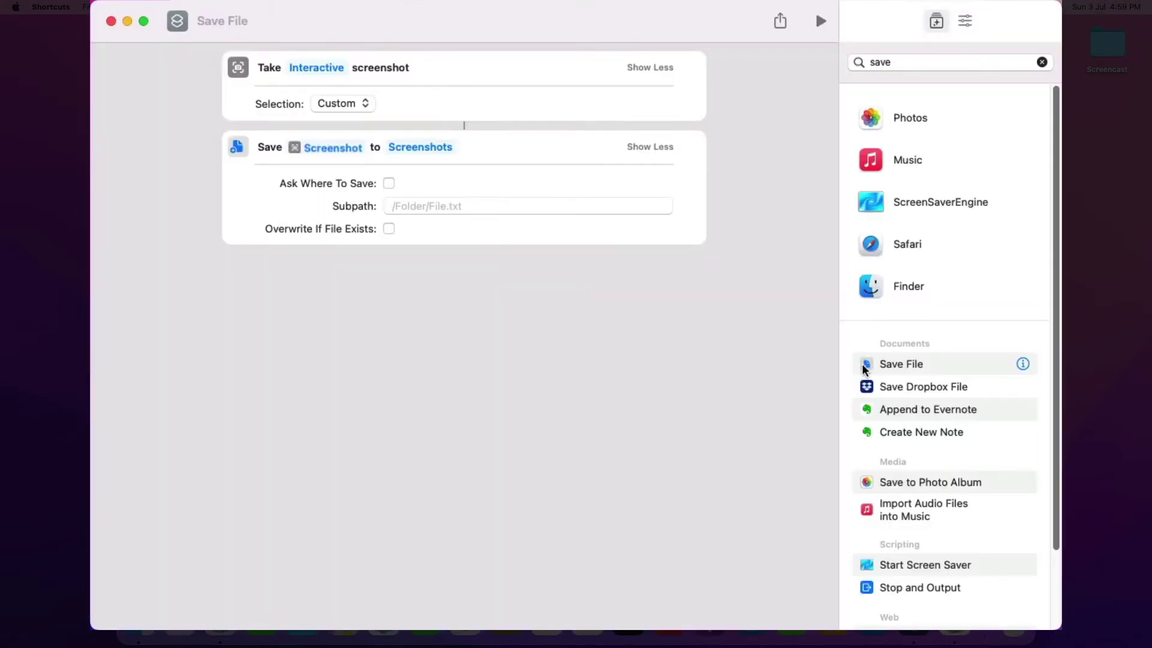
pyautogui.click(852, 62)
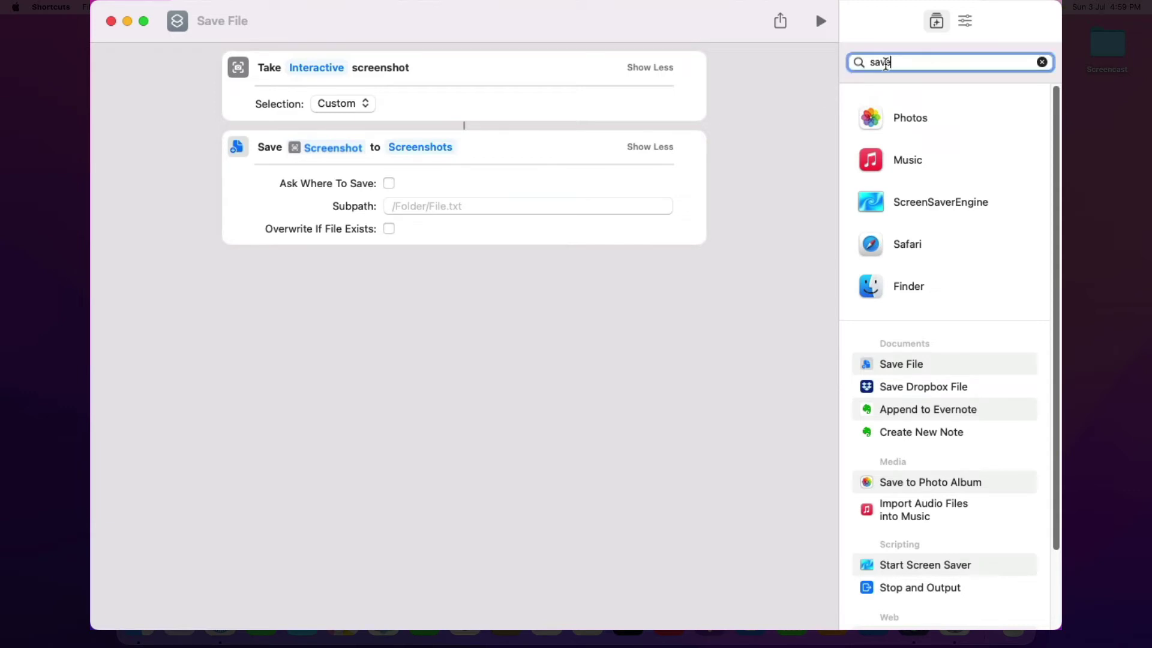
pyautogui.write('Dropzon')
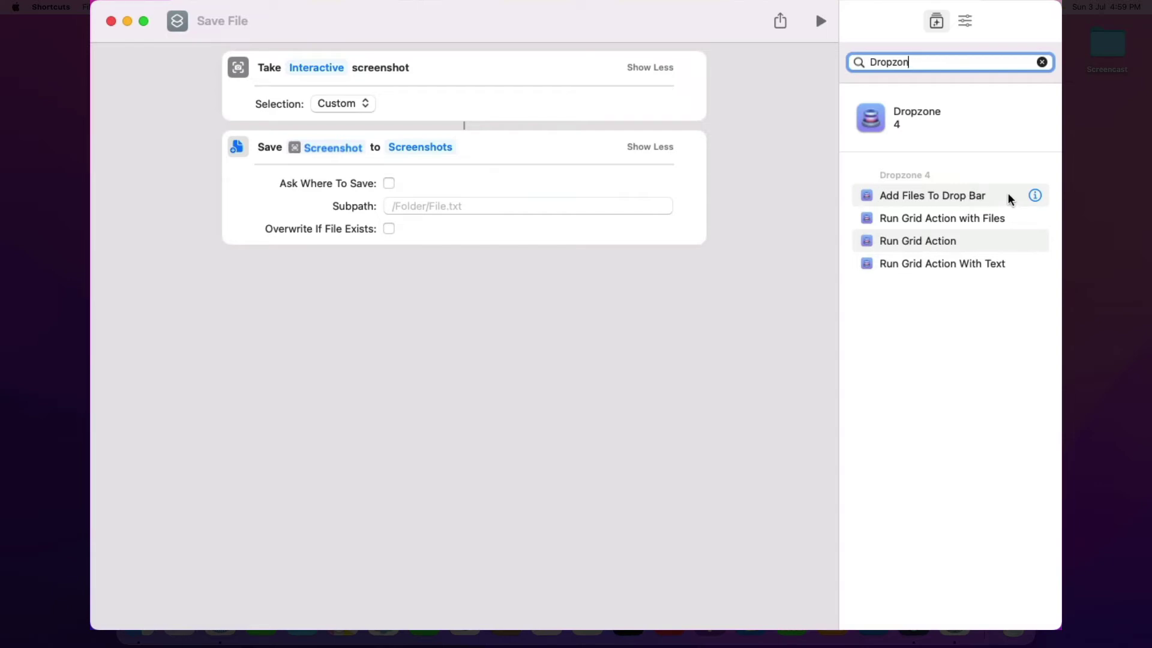
# Step: Add Dropzone 4's Add Files To Drop Bar action below the Save step and expand its options
pyautogui.moveTo(1009, 192); pyautogui.dragTo(542, 293)
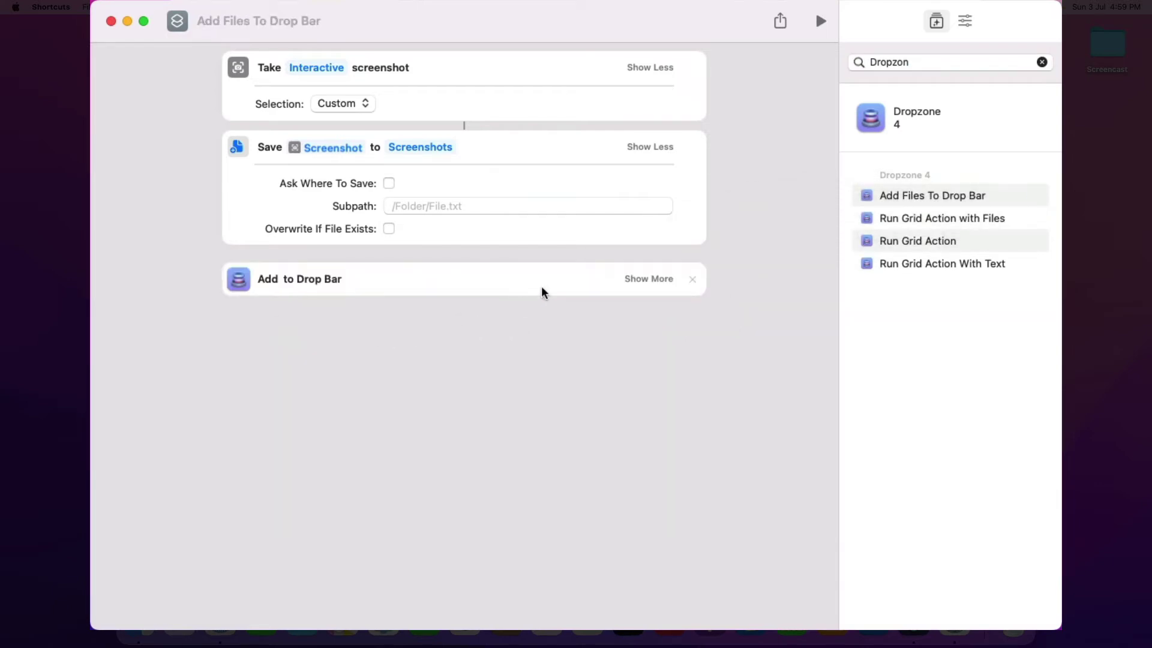
pyautogui.click(639, 279)
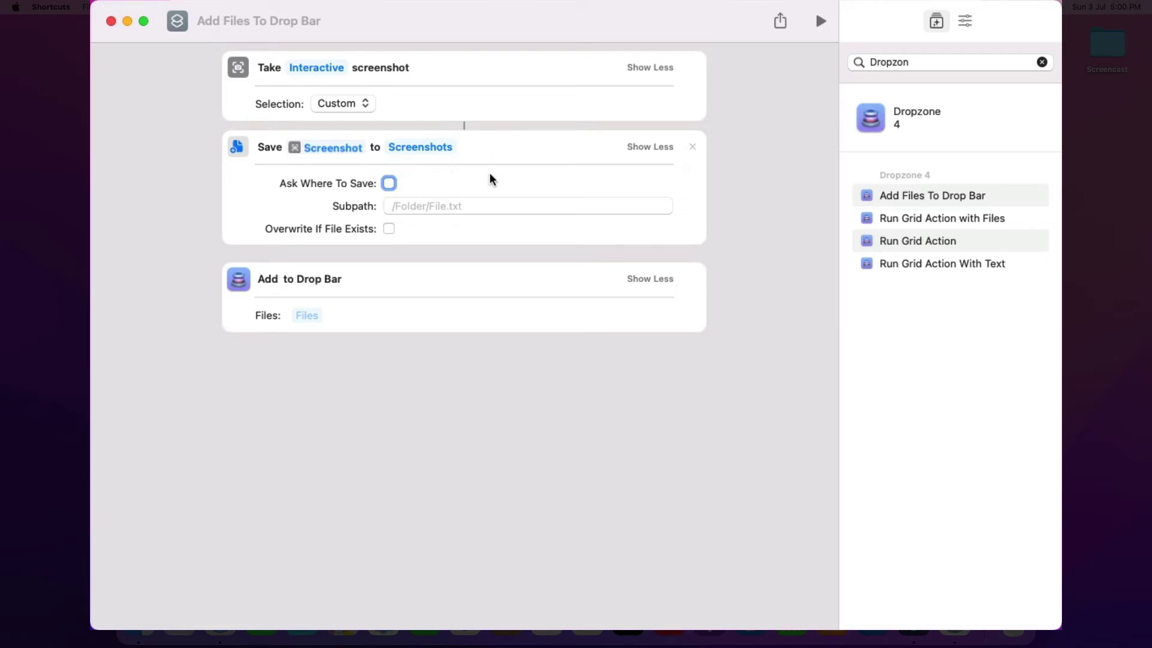
# Step: Set the Drop Bar action's Files input to the Saved File magic variable
pyautogui.click(308, 318)
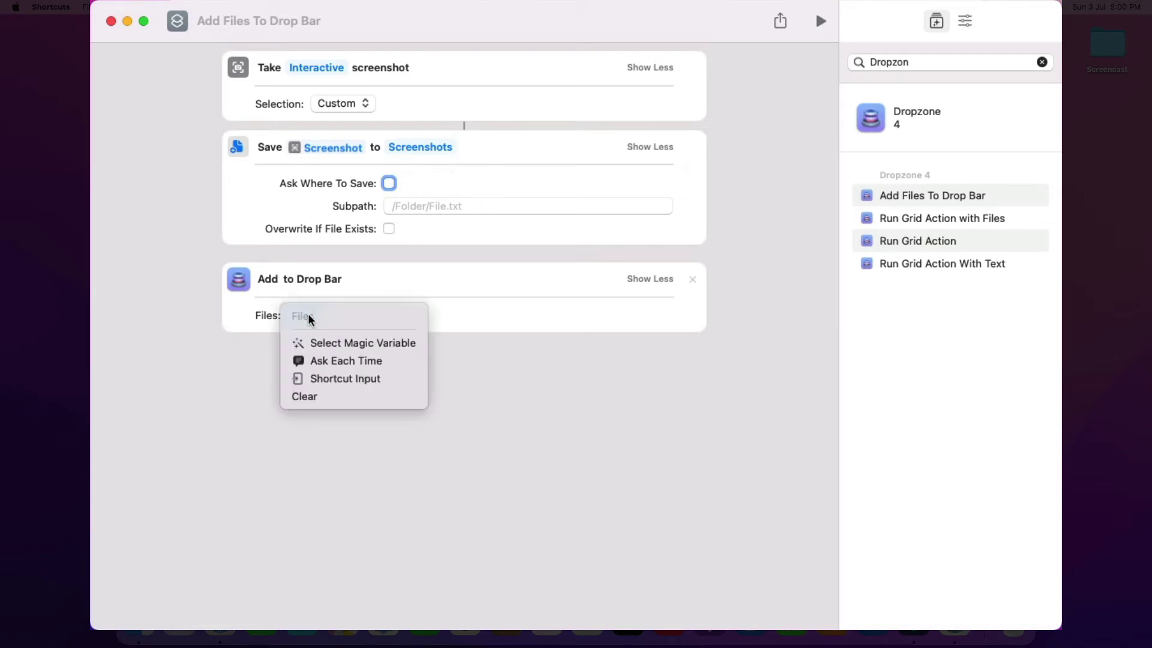
pyautogui.click(407, 346)
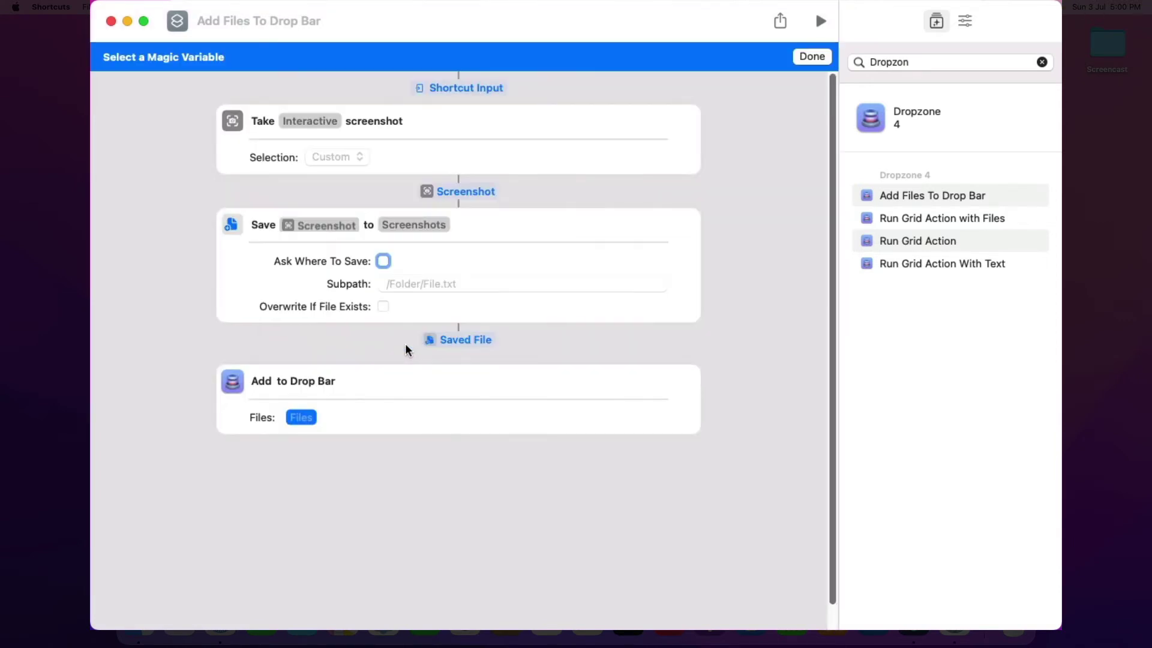
pyautogui.click(467, 340)
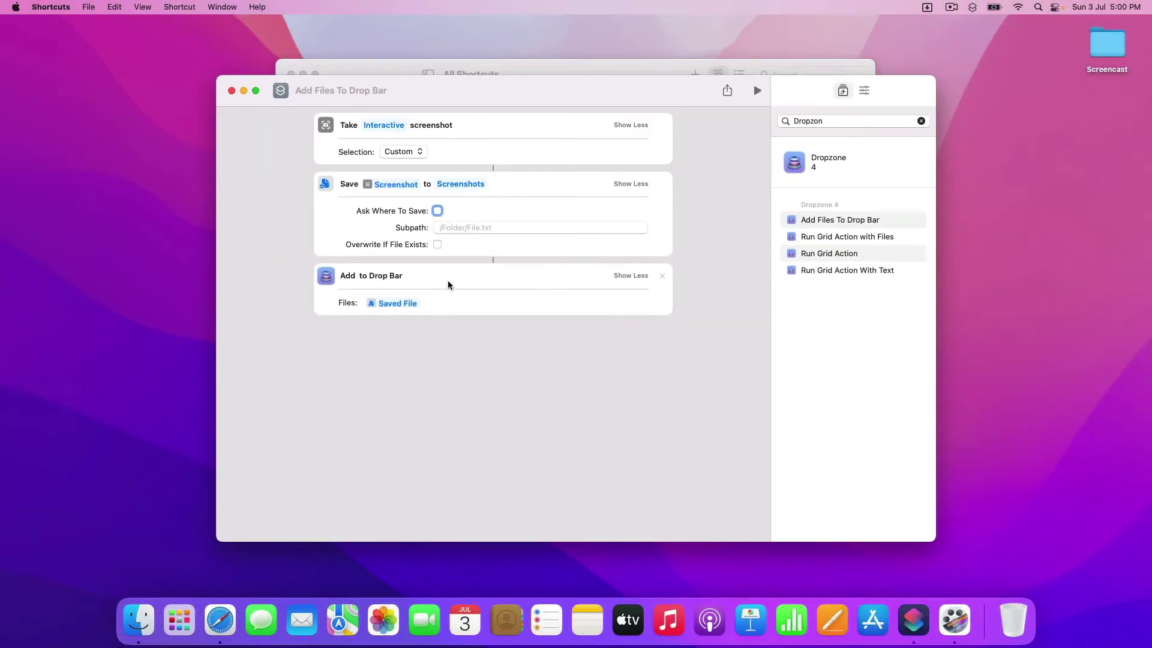
# Step: Run the shortcut, capture the Dock area, confirm Screenshot-17.png on the Drop Bar, and close Shortcuts
pyautogui.click(232, 91)
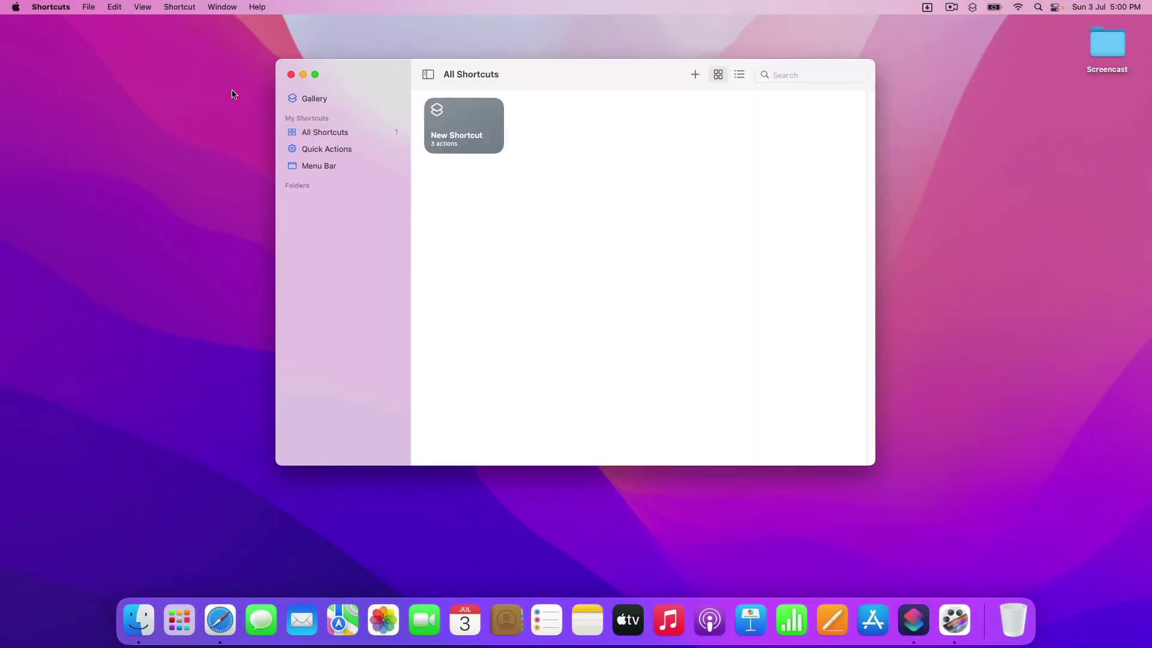
pyautogui.moveTo(475, 123)
pyautogui.click(492, 111)
pyautogui.moveTo(96, 579); pyautogui.dragTo(1074, 645)
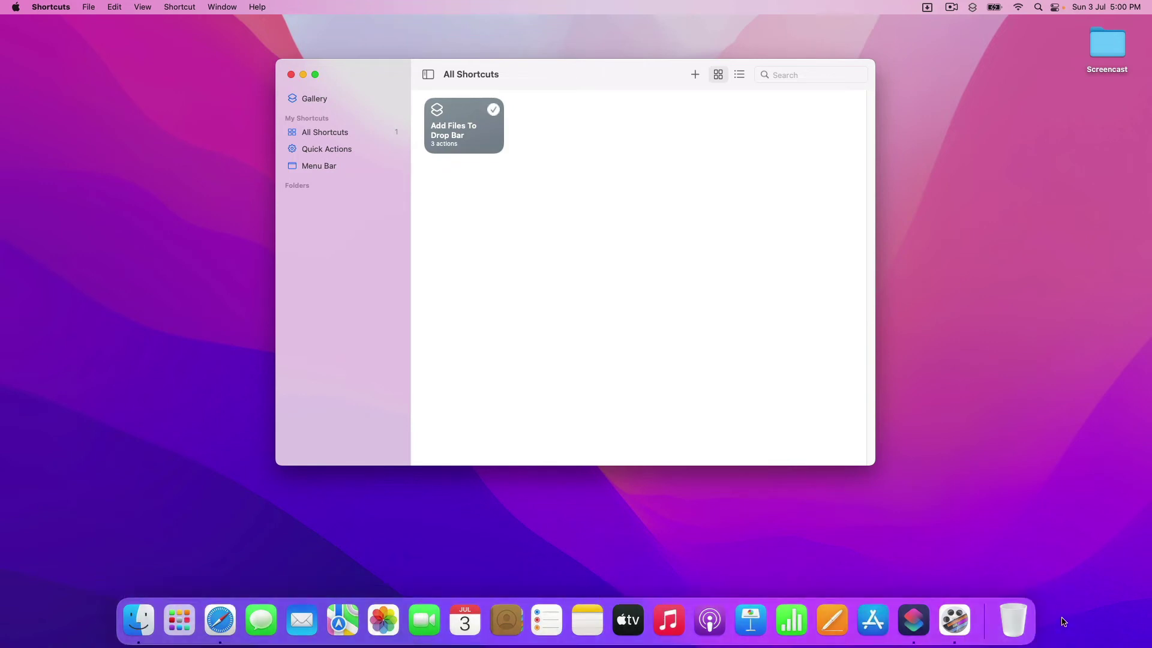
pyautogui.click(925, 8)
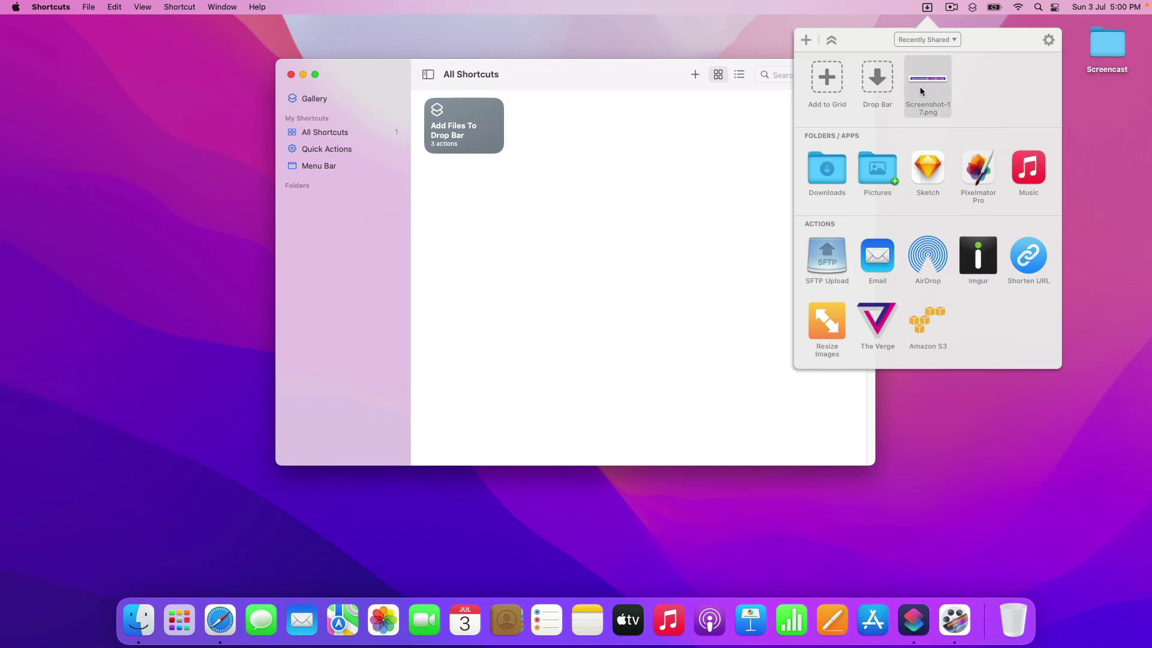
pyautogui.click(290, 75)
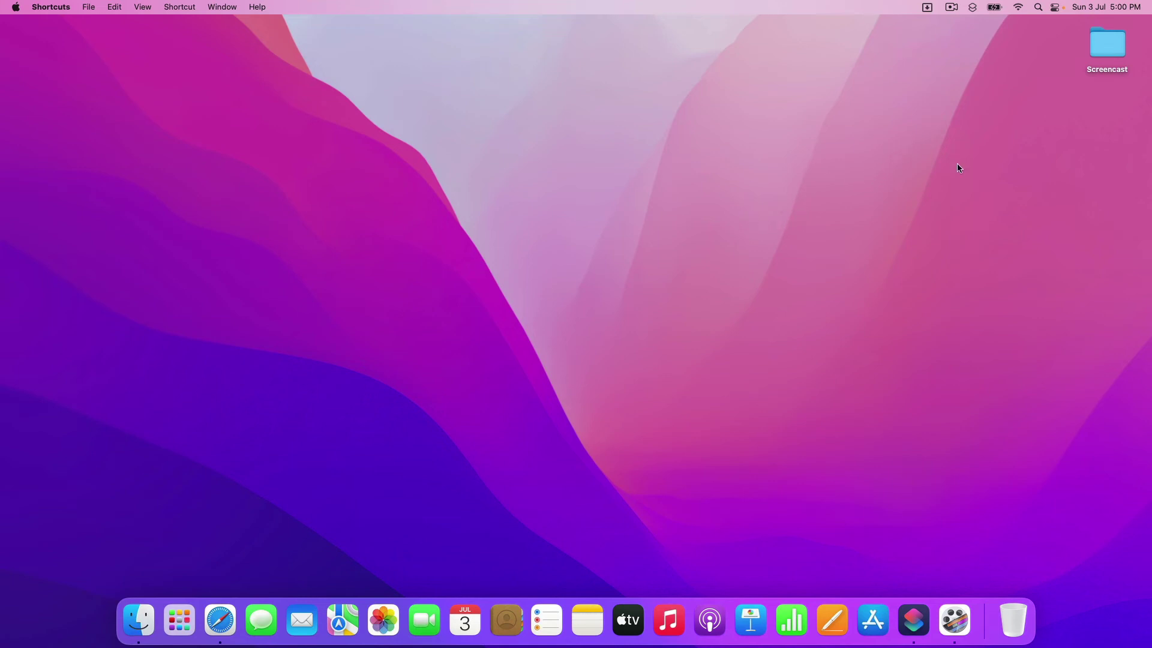
# Step: Add a Run Shortcut grid action in Dropzone set to the 'Add Files To Drop Bar' shortcut
pyautogui.click(928, 8)
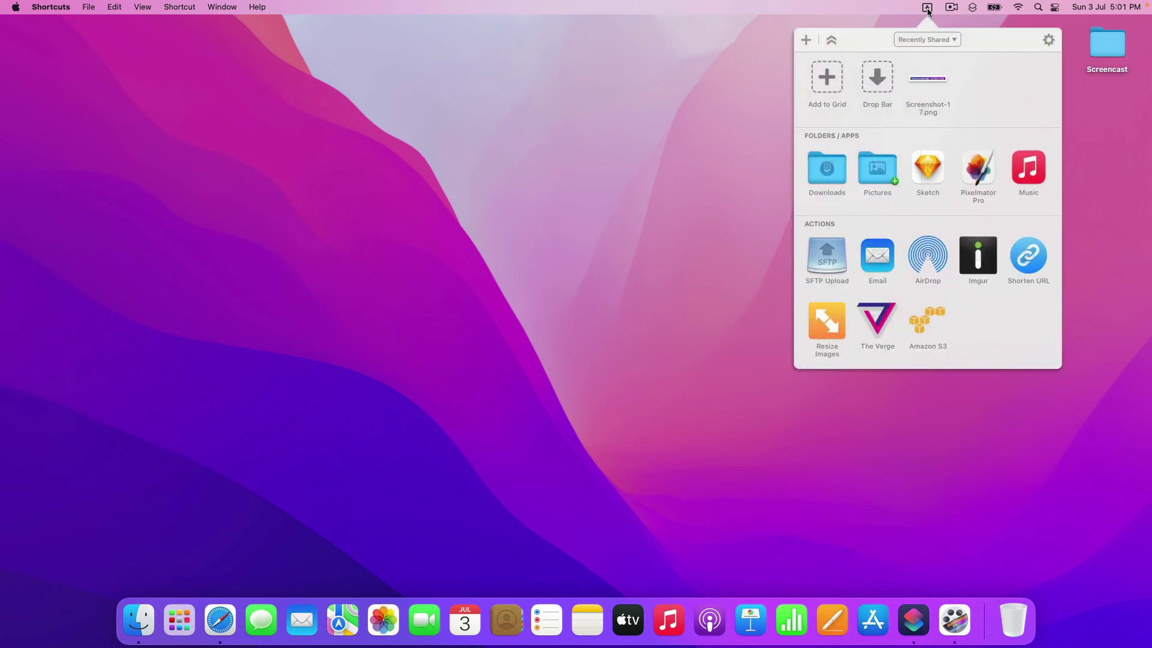
pyautogui.click(805, 41)
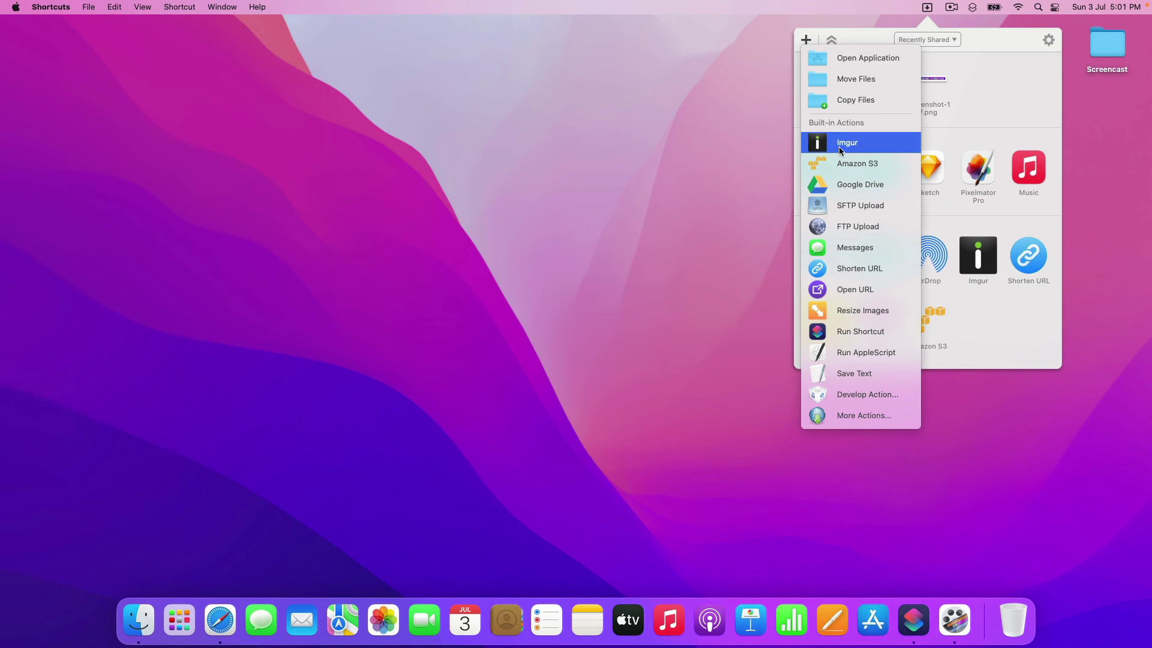
pyautogui.click(891, 337)
pyautogui.click(545, 274)
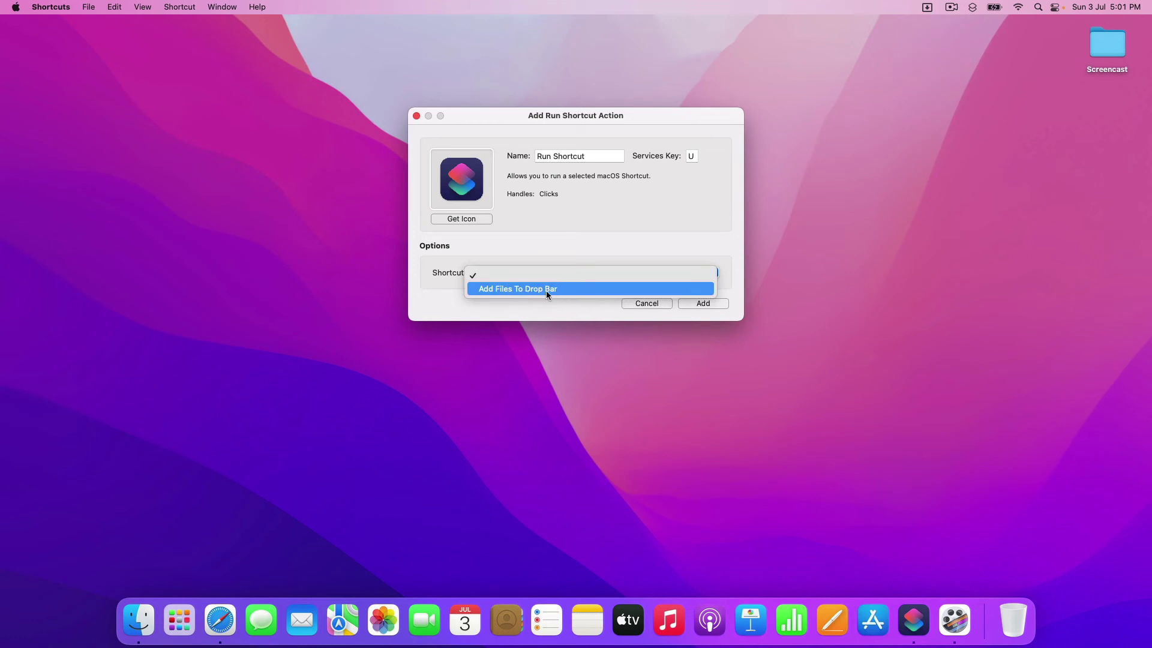
pyautogui.click(546, 290)
pyautogui.click(699, 305)
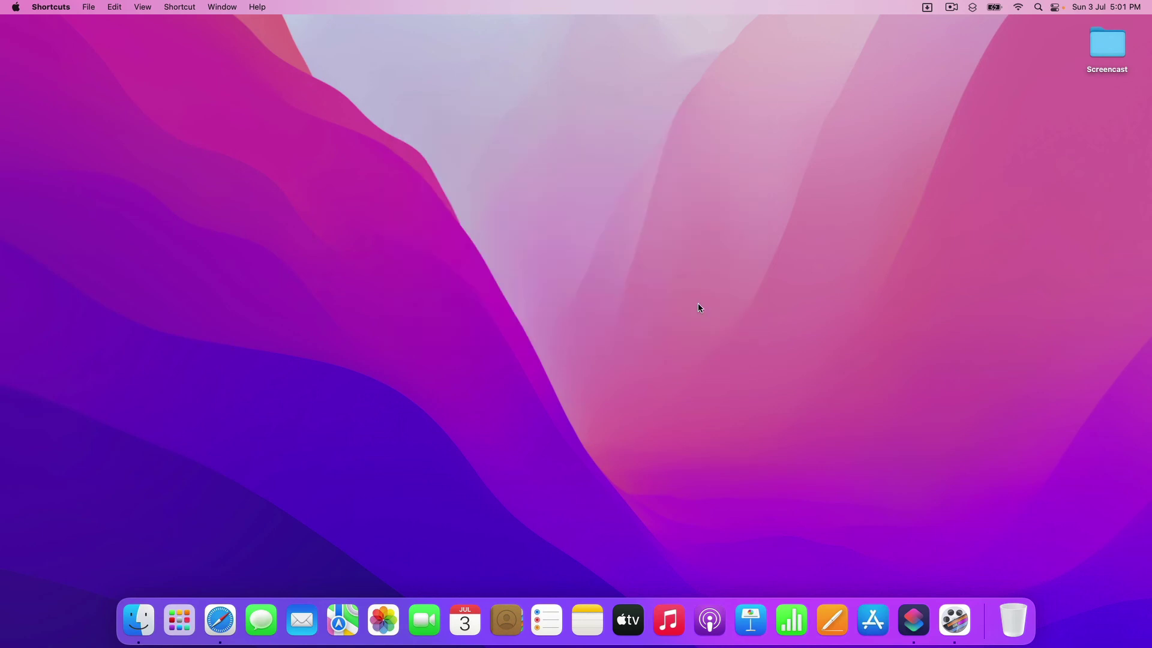
# Step: Open Safari, then use the 'Add Files To Drop Bar' grid action to capture its window as Screenshot-18.png
pyautogui.click(927, 8)
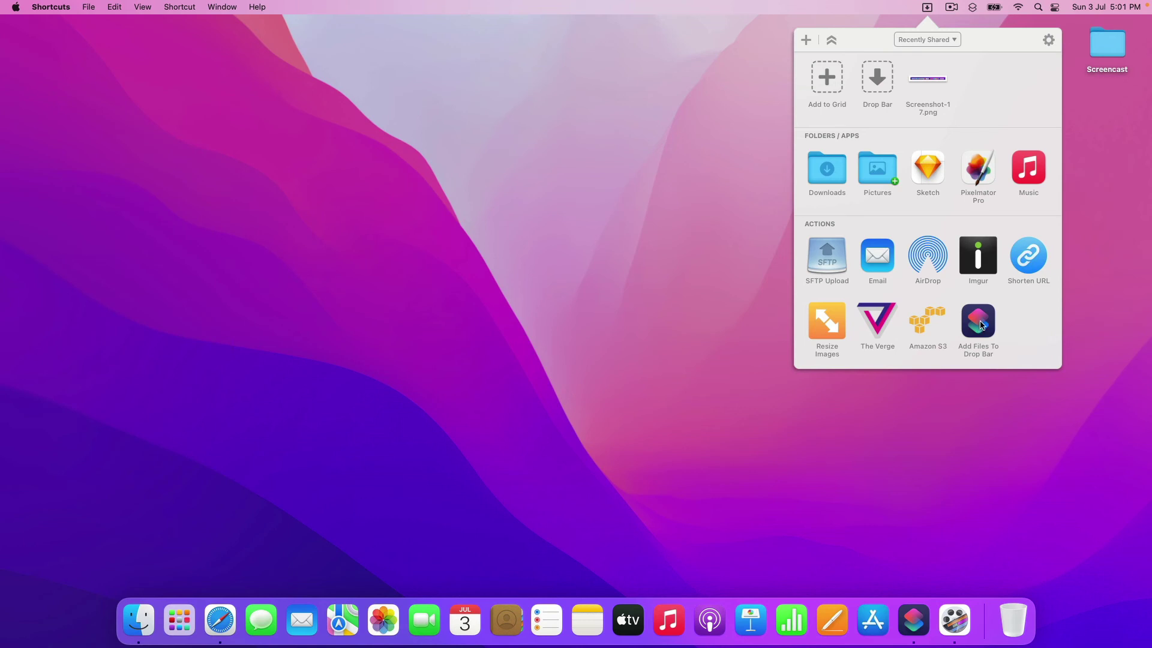
pyautogui.click(220, 620)
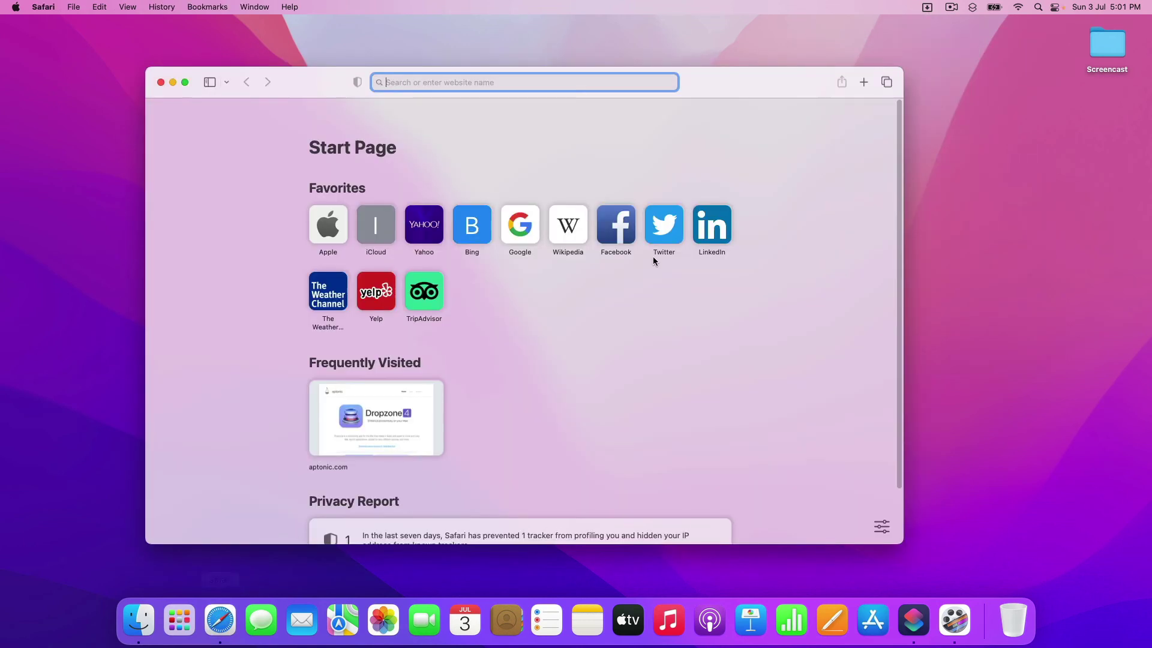
pyautogui.click(927, 8)
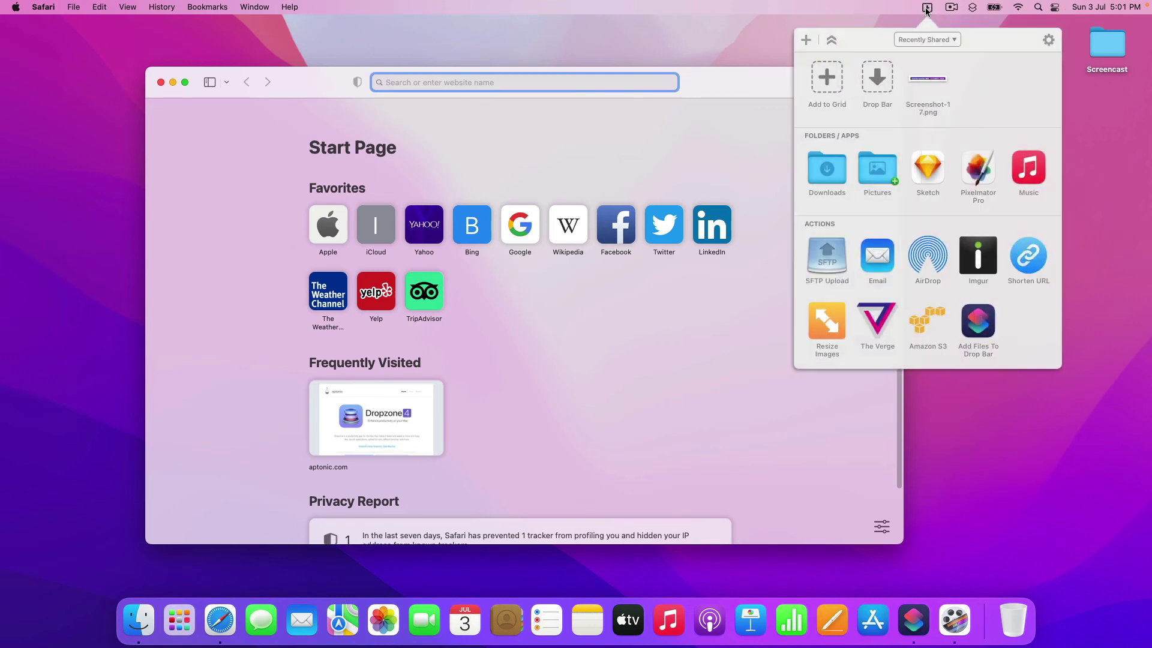
pyautogui.click(976, 326)
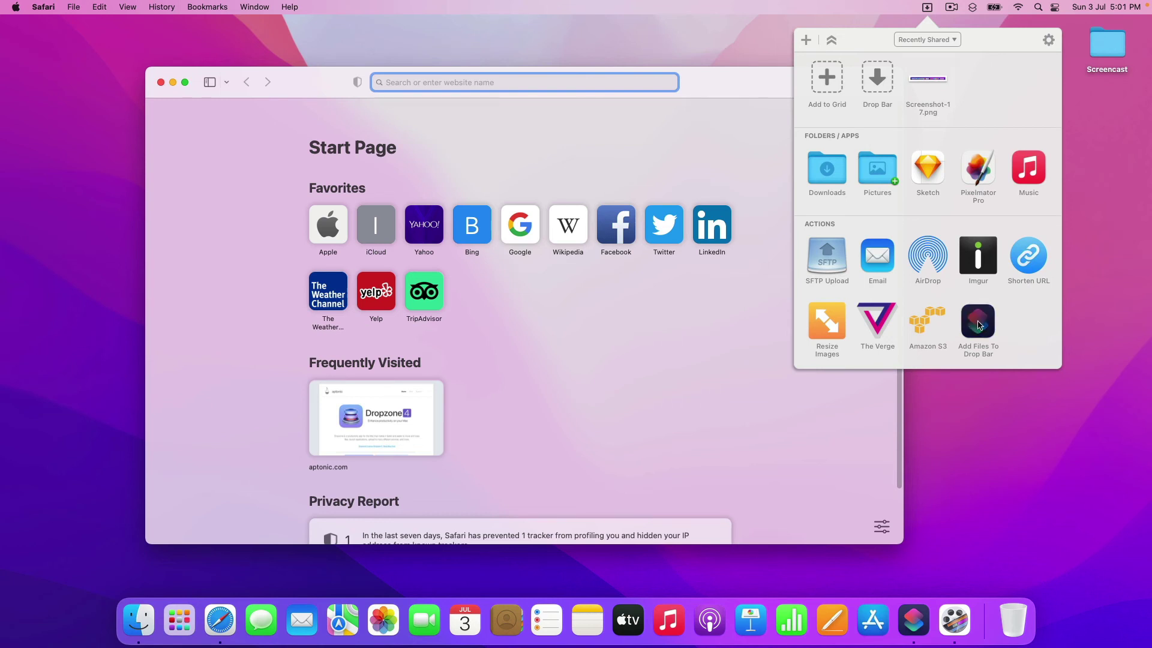
pyautogui.moveTo(136, 50); pyautogui.dragTo(921, 564)
pyautogui.click(926, 8)
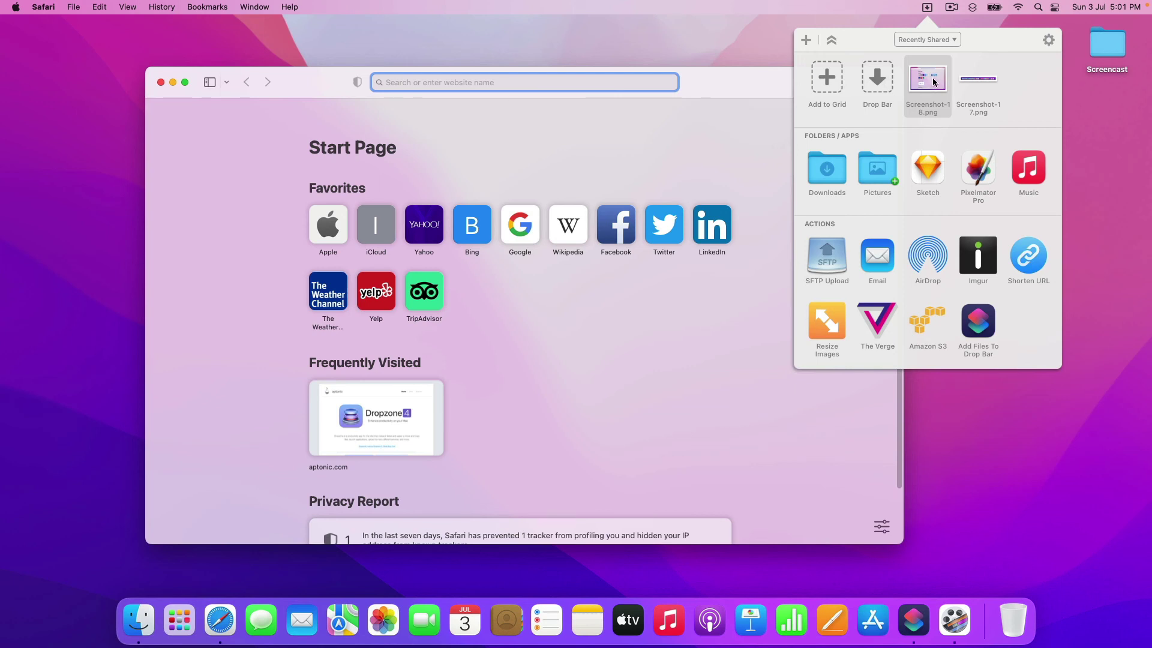
pyautogui.moveTo(934, 81)
pyautogui.mouseDown()
pyautogui.moveTo(984, 324)
pyautogui.moveTo(833, 324)
pyautogui.moveTo(834, 264)
pyautogui.moveTo(1031, 260)
pyautogui.moveTo(840, 260)
pyautogui.moveTo(939, 114)
pyautogui.moveTo(939, 72)
pyautogui.mouseUp()
# Step: Lock Screenshot-18.png in Dropzone's Drop Bar
pyautogui.rightClick(931, 79)
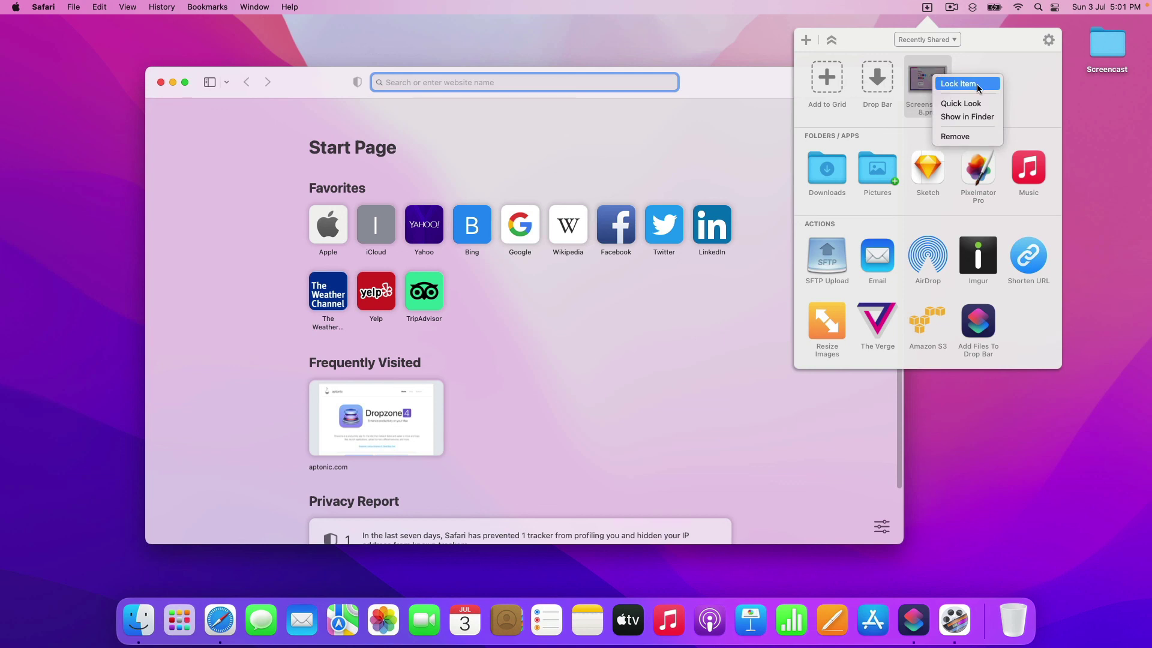
pyautogui.click(980, 87)
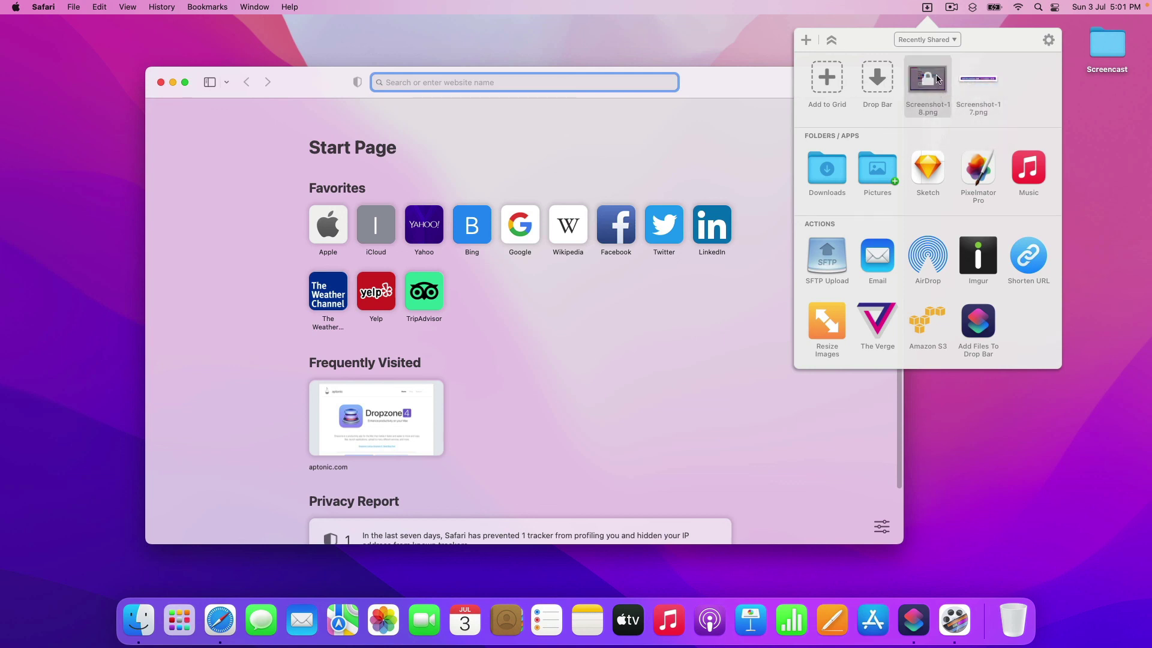
pyautogui.moveTo(937, 79); pyautogui.dragTo(827, 324)
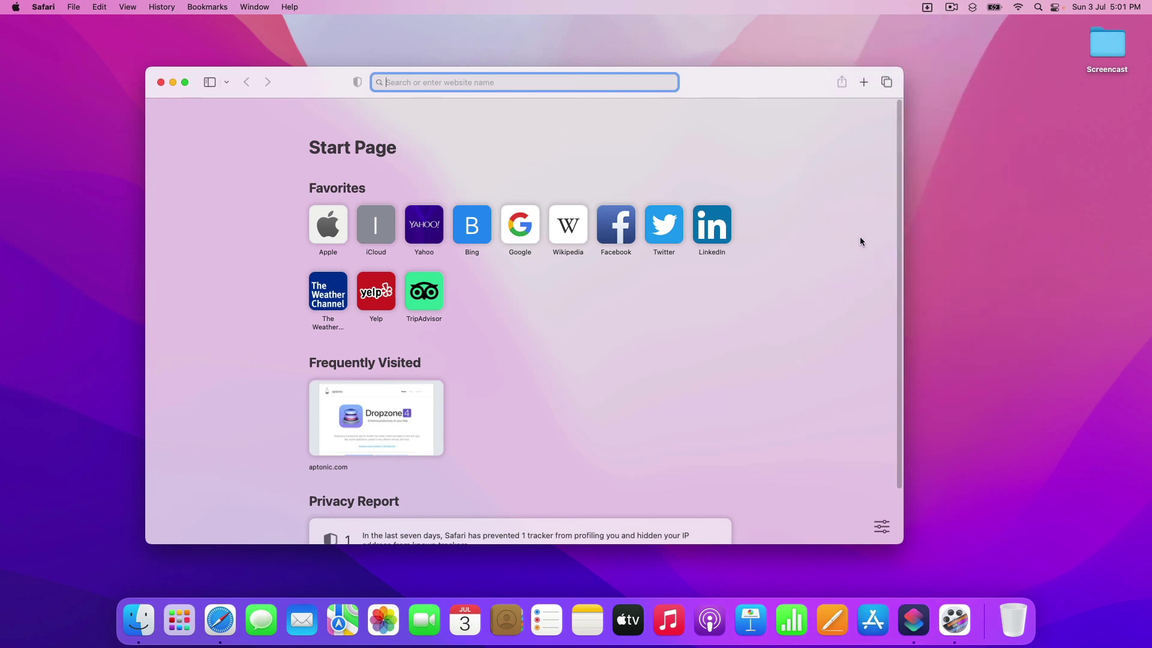
# Step: Drop Screenshot-18.png onto the AirDrop action, cancel the share, and close Safari
pyautogui.click(927, 7)
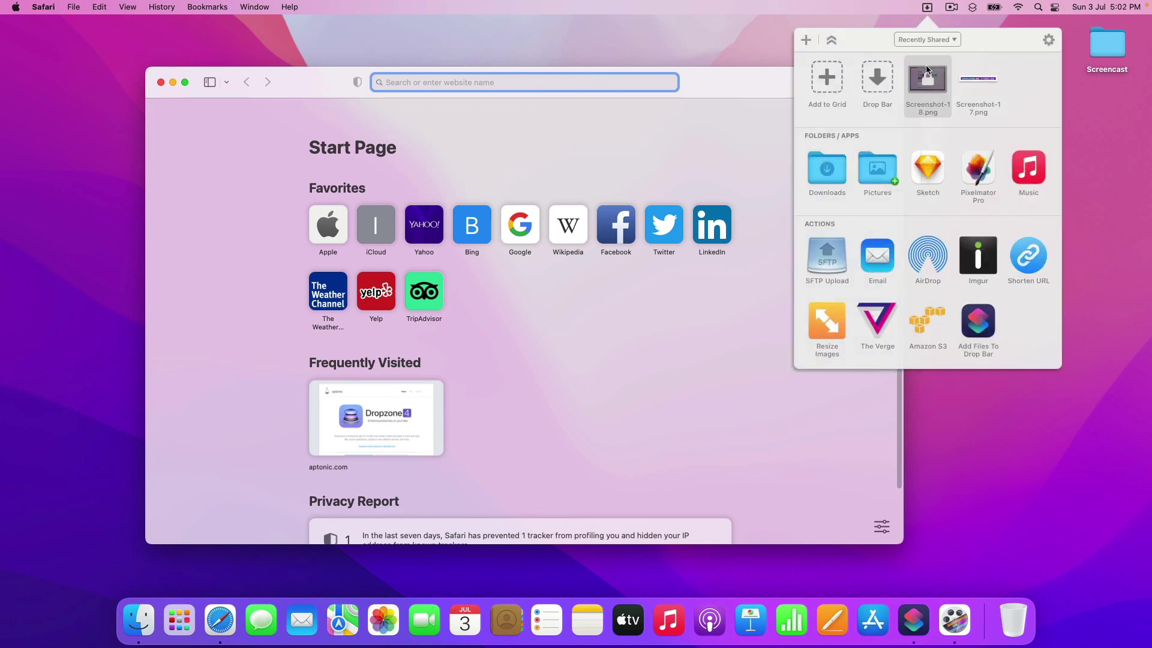
pyautogui.moveTo(927, 70); pyautogui.dragTo(828, 257)
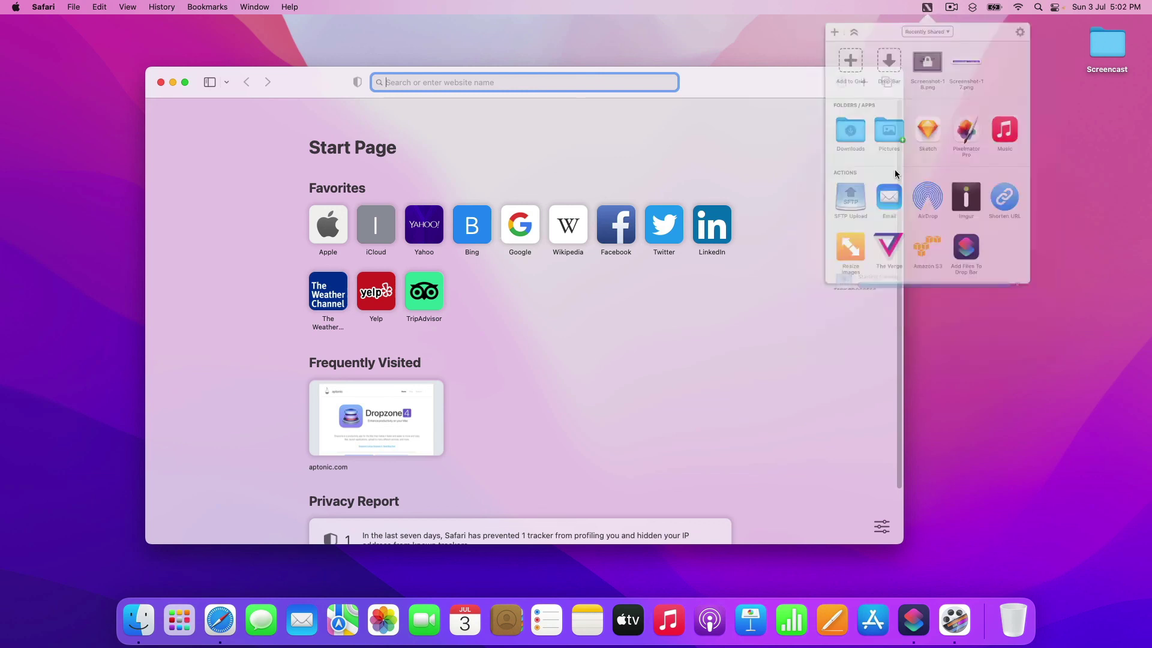
pyautogui.click(929, 9)
pyautogui.moveTo(936, 81); pyautogui.dragTo(928, 257)
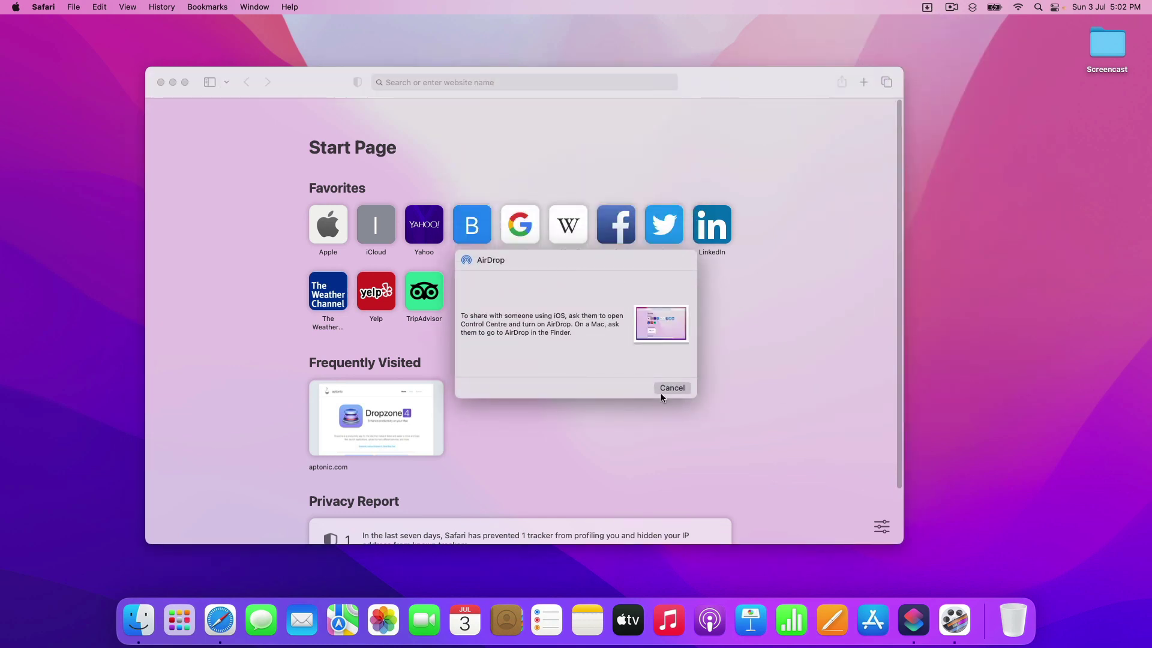
pyautogui.click(671, 388)
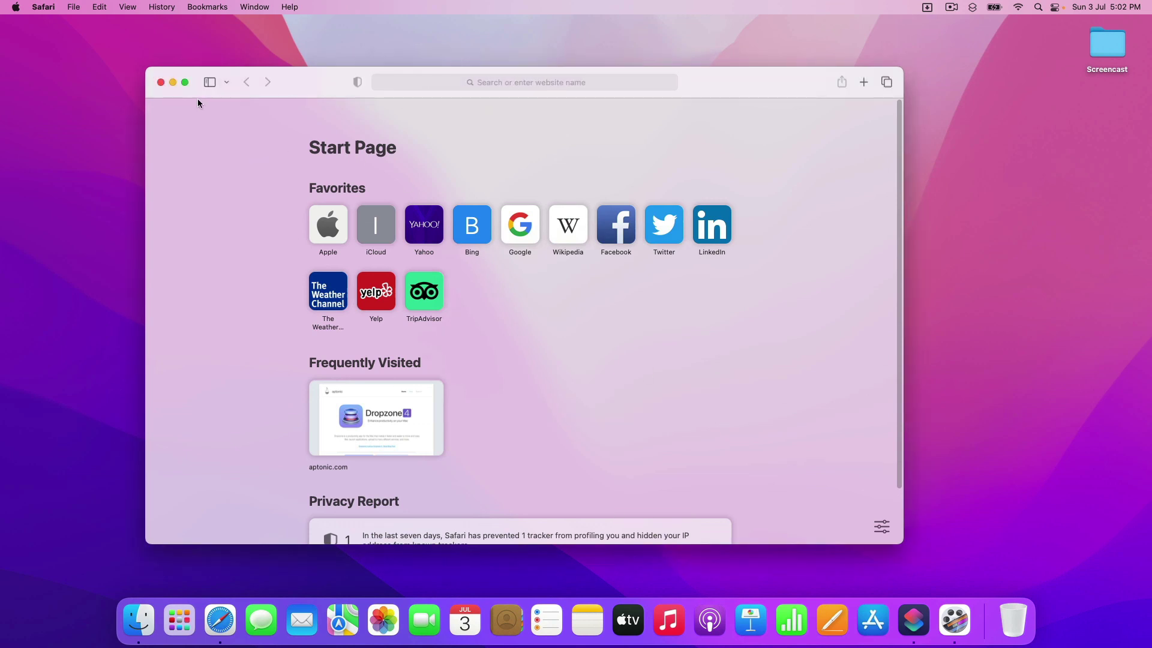
pyautogui.click(161, 83)
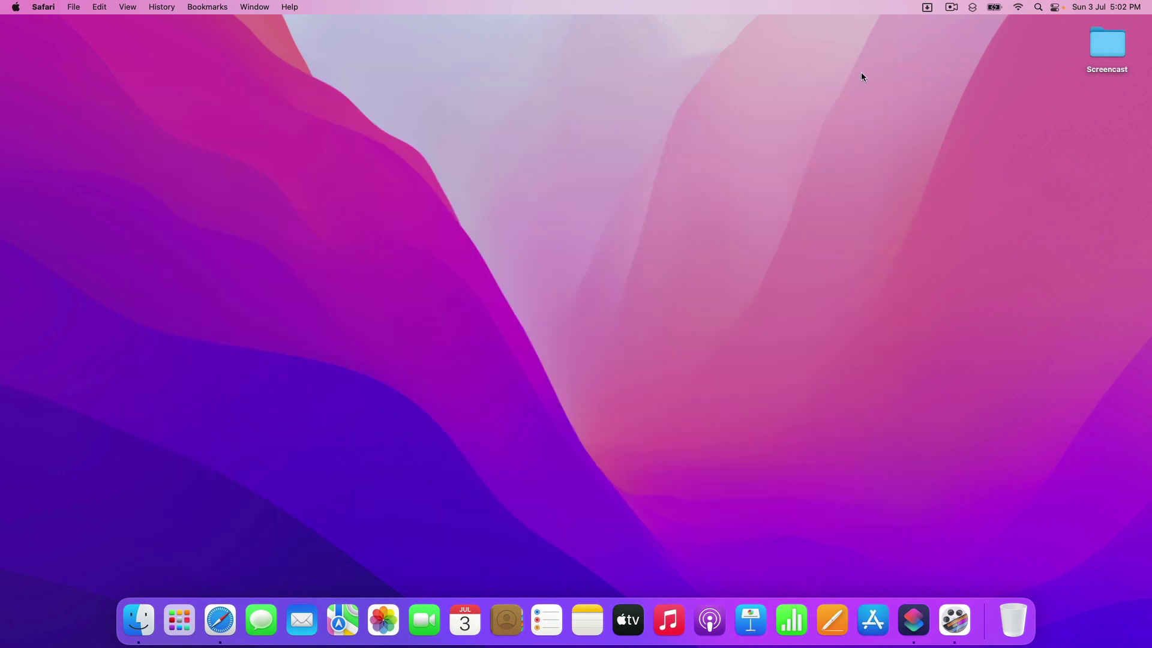